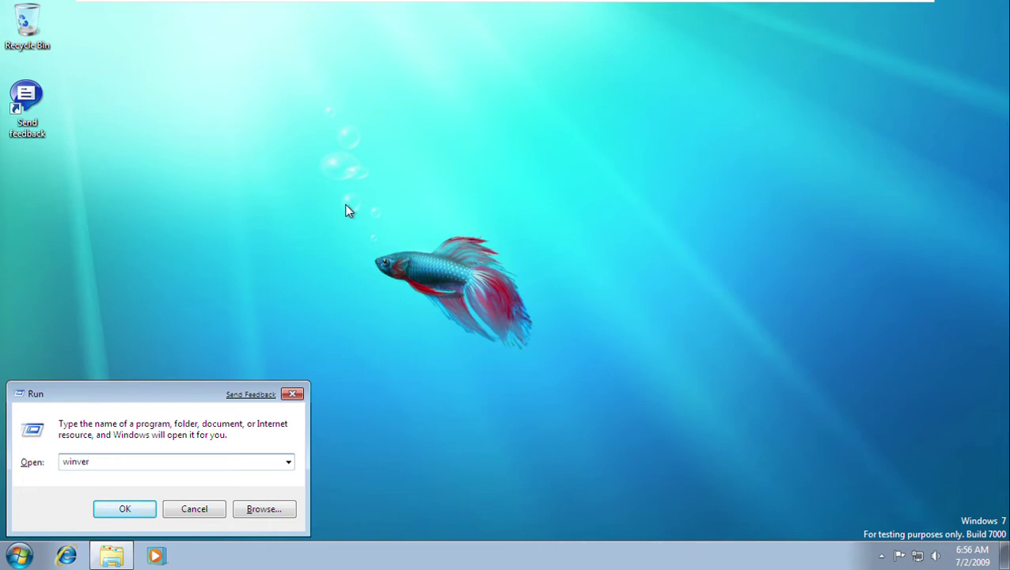
Check the Windows edition, build and evaluation details with winver, and close the version dialog
key(Return)
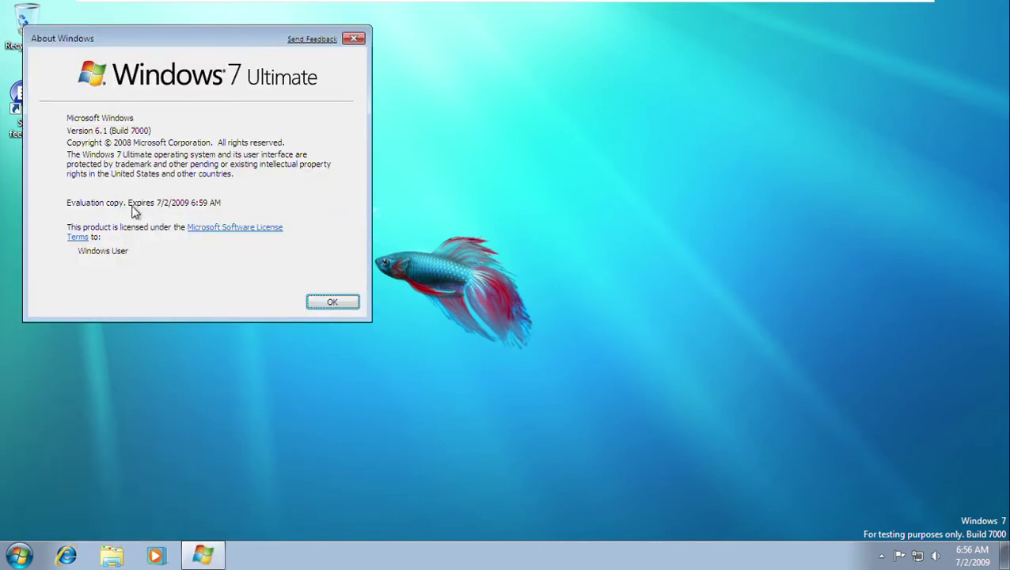
click(360, 303)
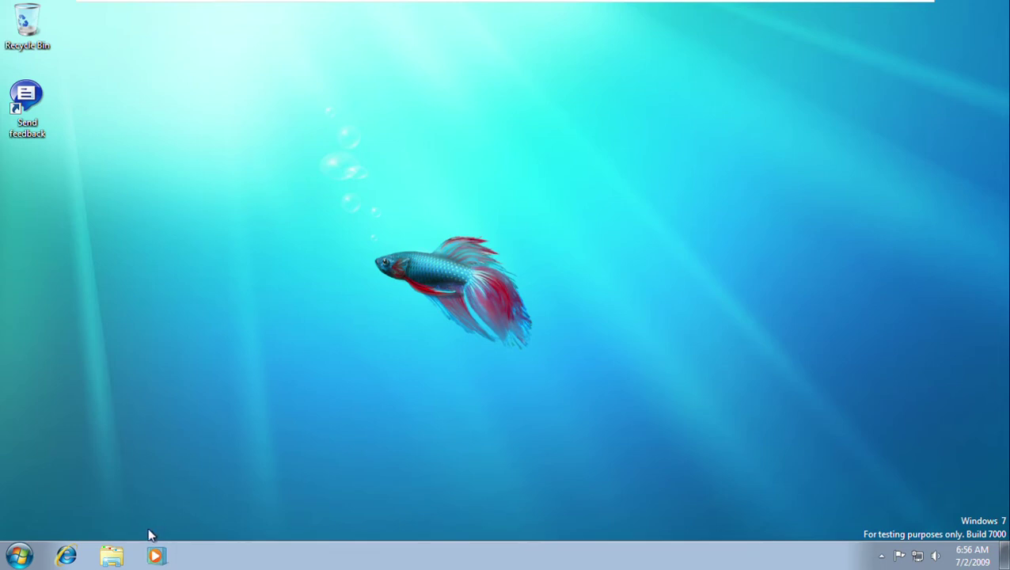
Delete the Sample Pictures folder from the Pictures library
click(112, 557)
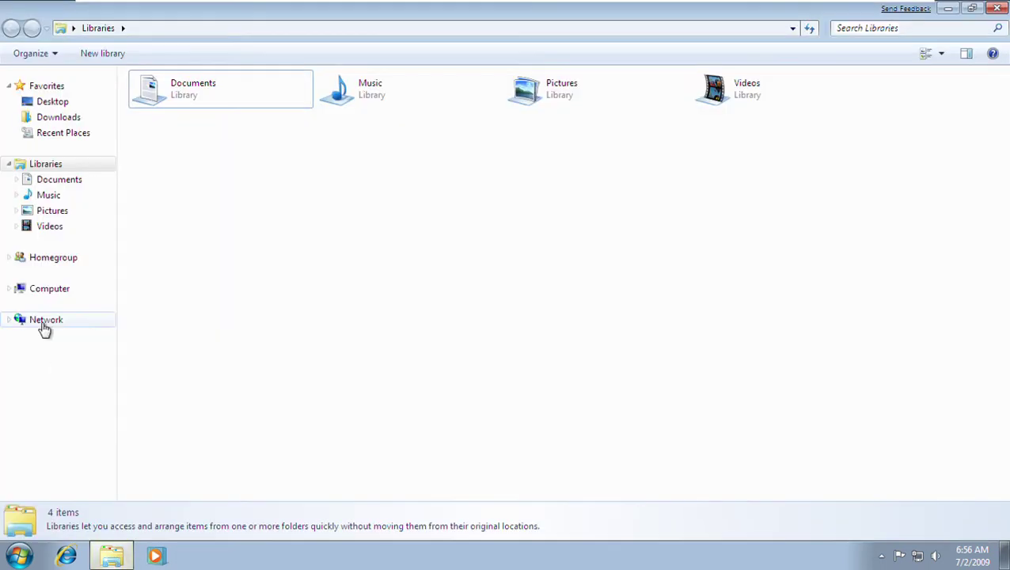
click(61, 212)
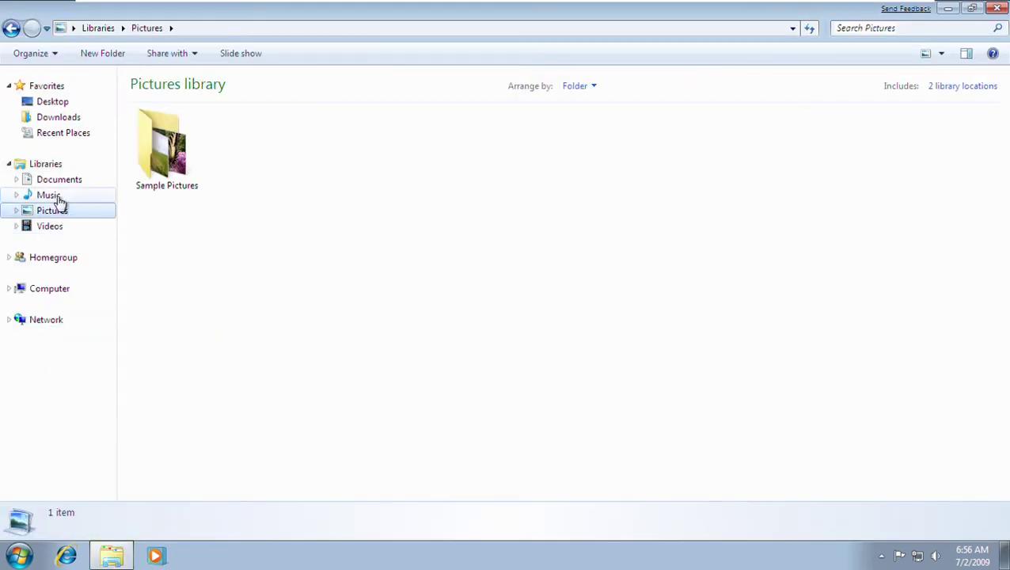
drag(254, 194, 173, 150)
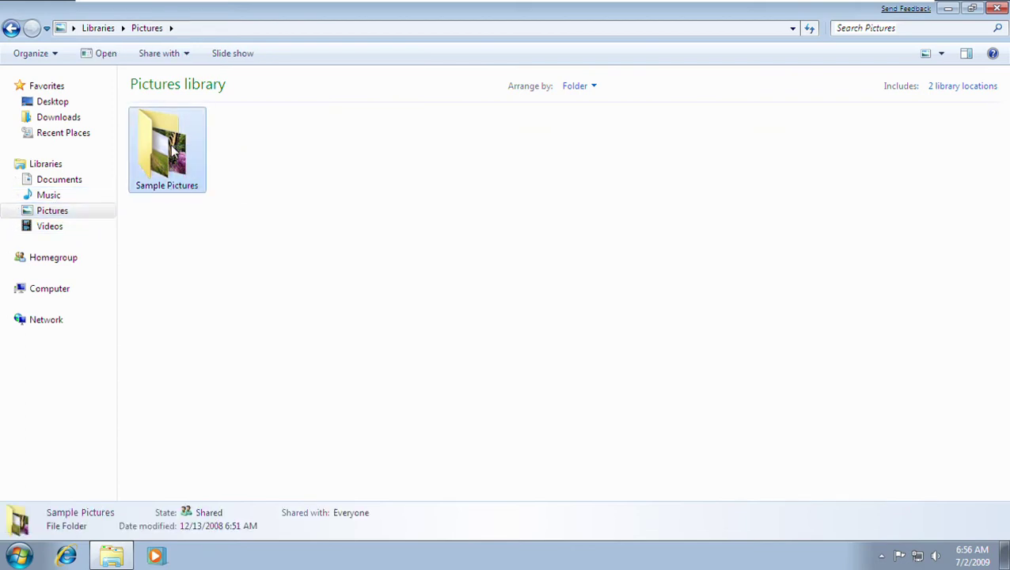
key(Delete)
key(Return)
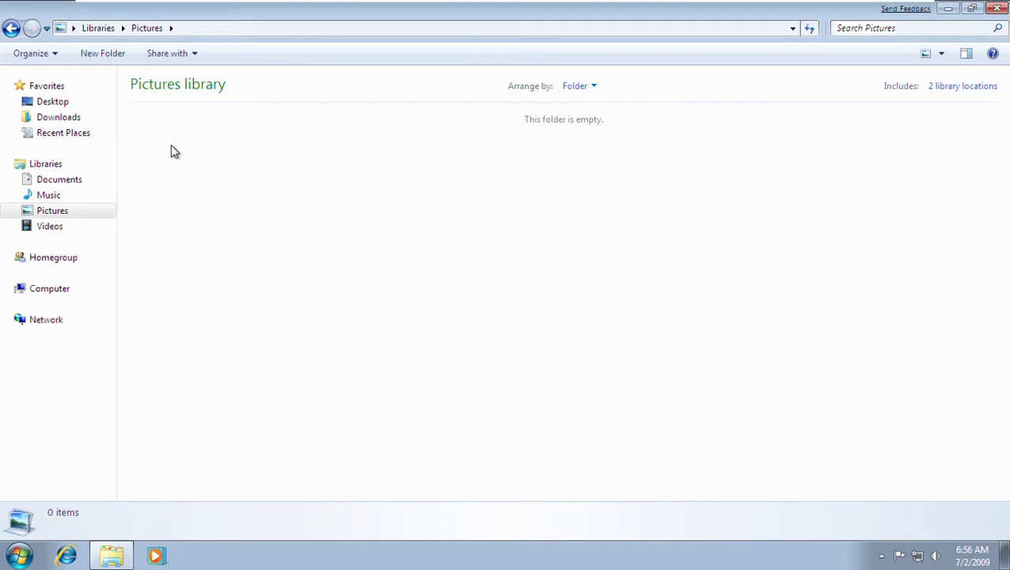
Delete the Sample Videos folder from the Videos library
click(68, 226)
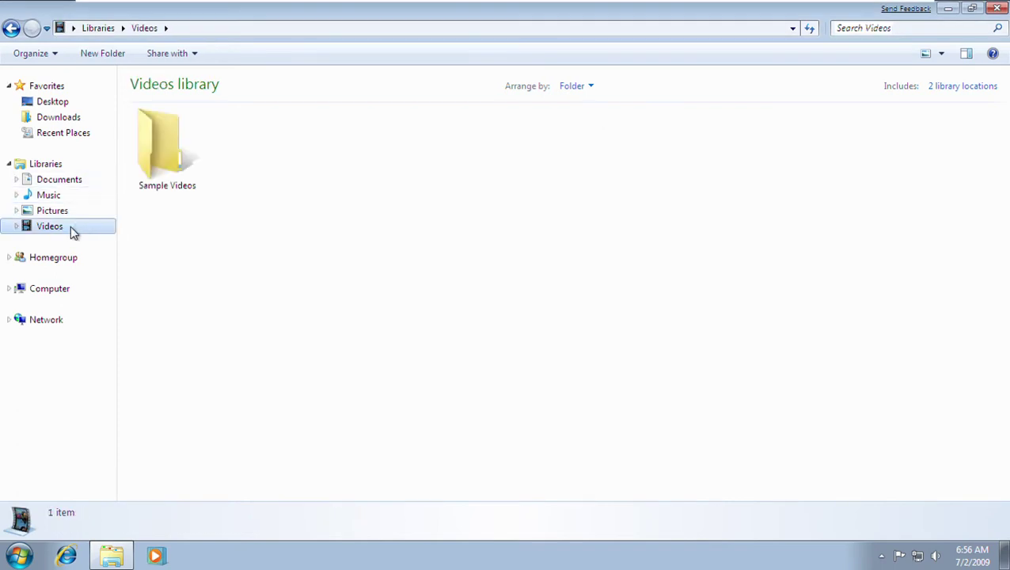
drag(291, 127, 154, 132)
key(Delete)
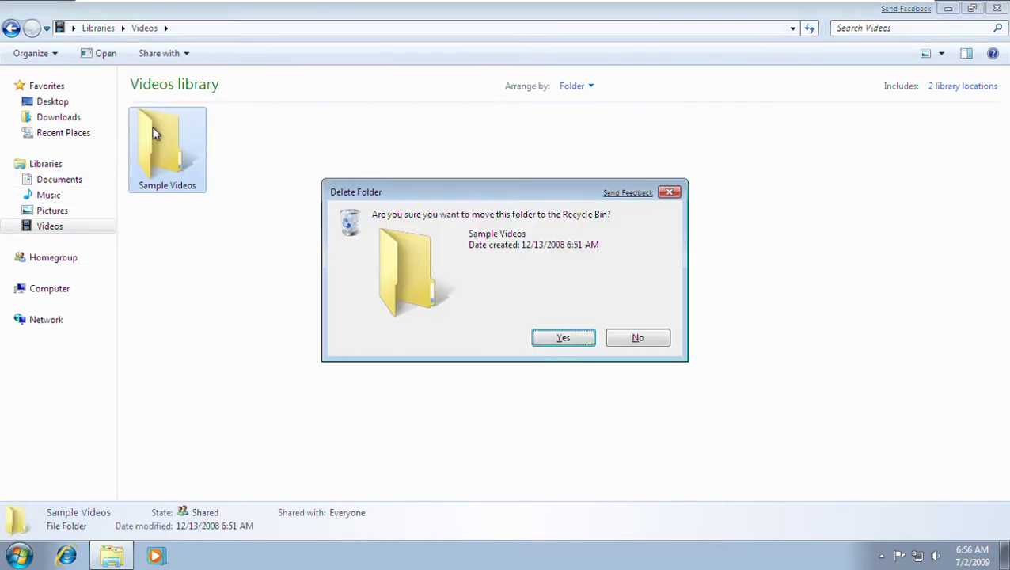
key(Return)
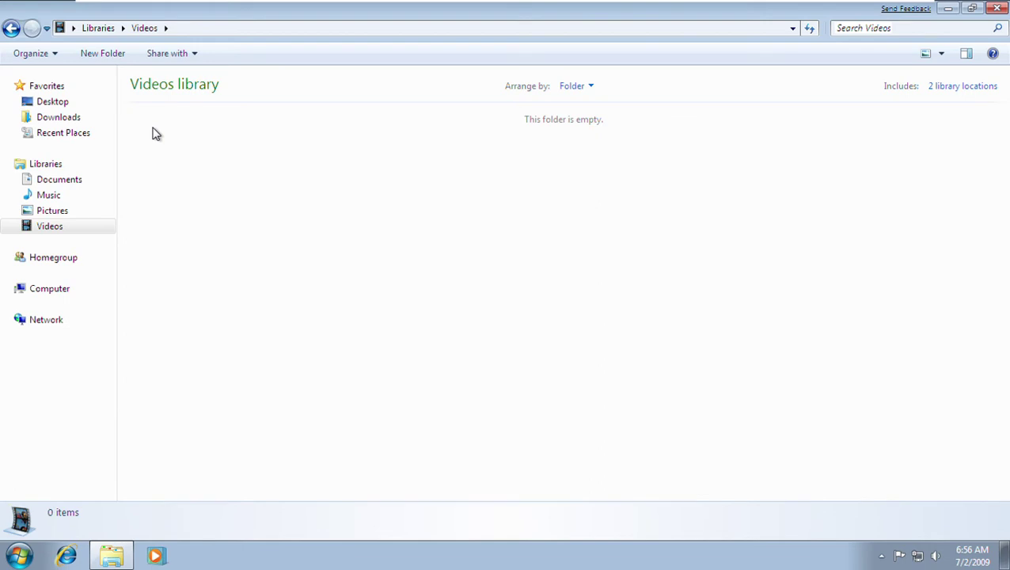
Browse the C: drive to the user's profile folder, look inside My Videos and return to the profile
click(33, 290)
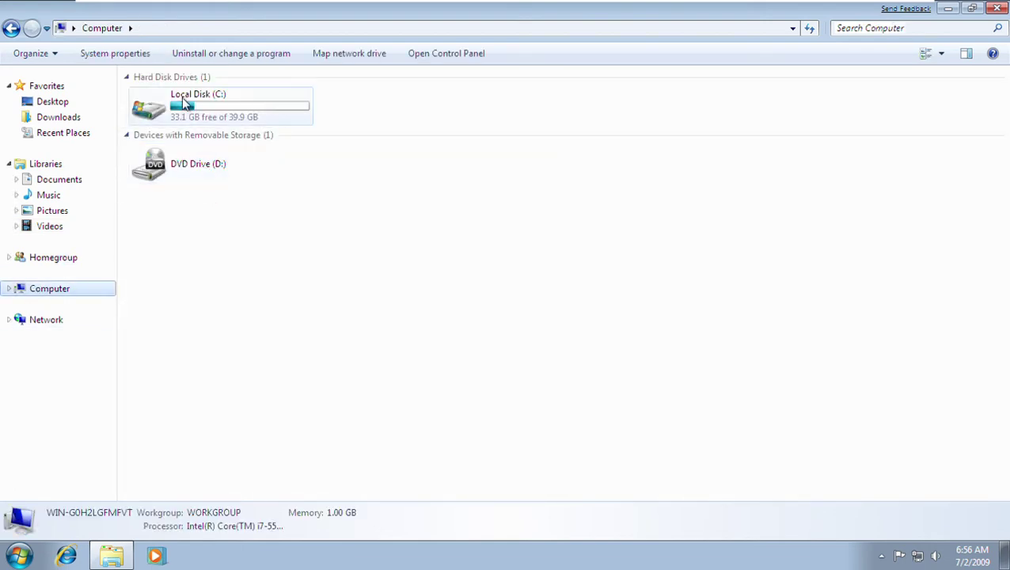
double_click(192, 97)
double_click(231, 129)
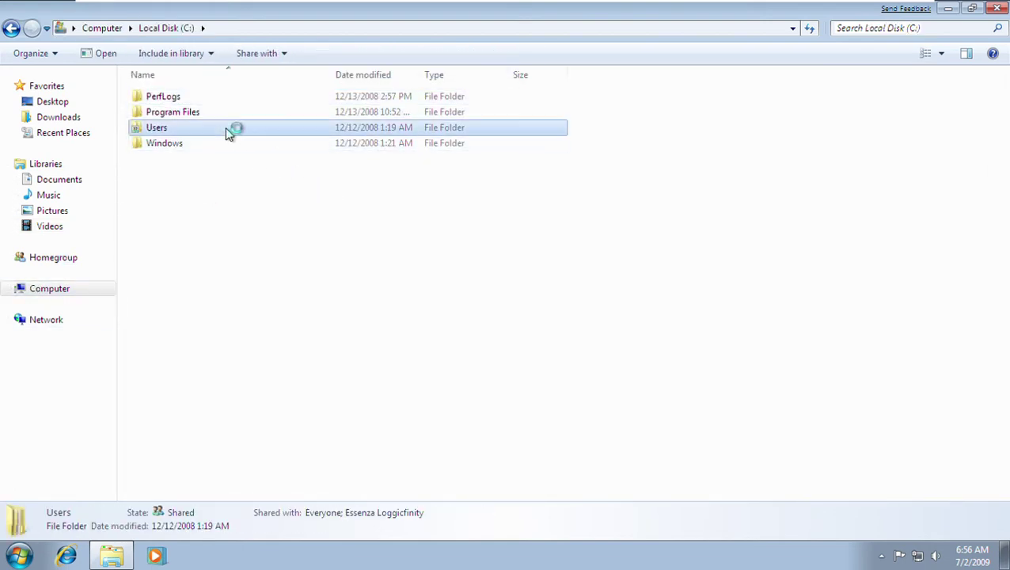
double_click(208, 96)
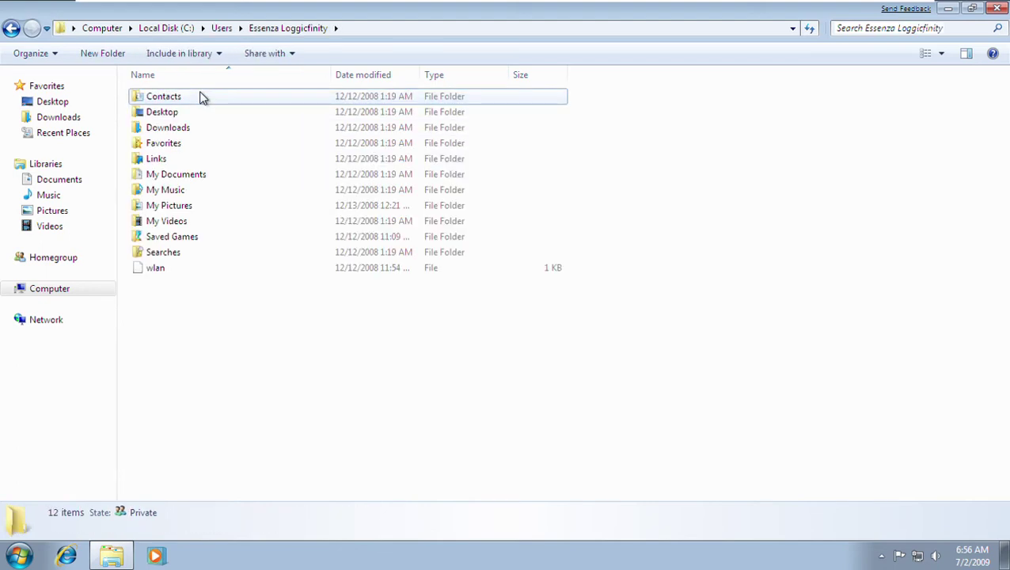
double_click(210, 224)
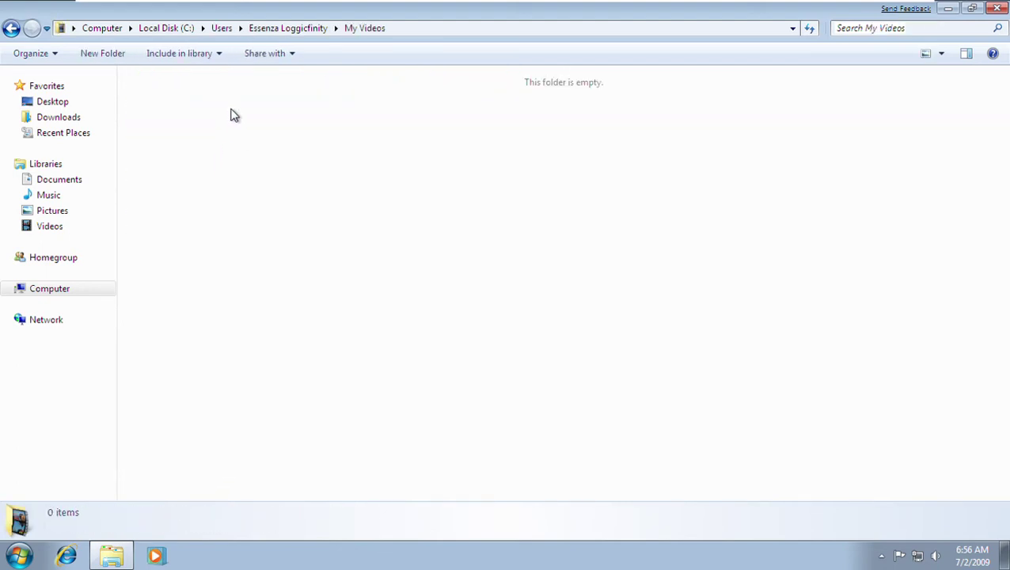
click(267, 28)
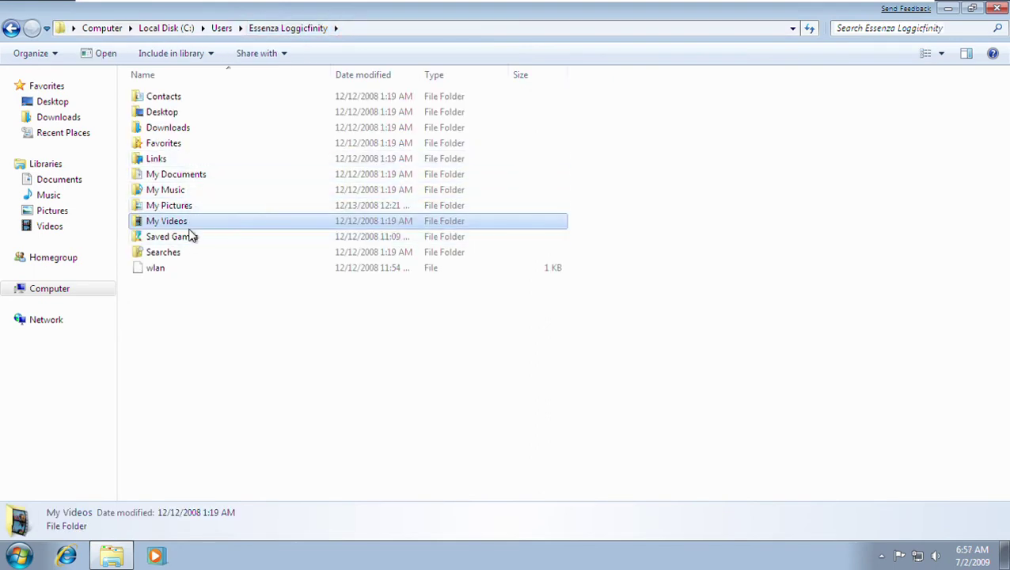
Delete the contents of the Recorded TV library in the Public folder under Users
click(220, 28)
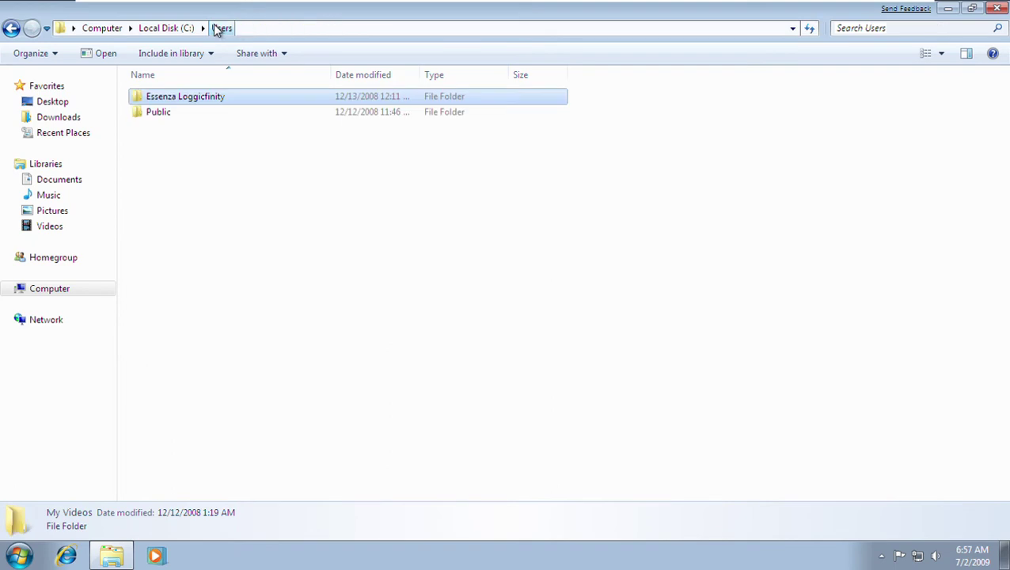
double_click(192, 112)
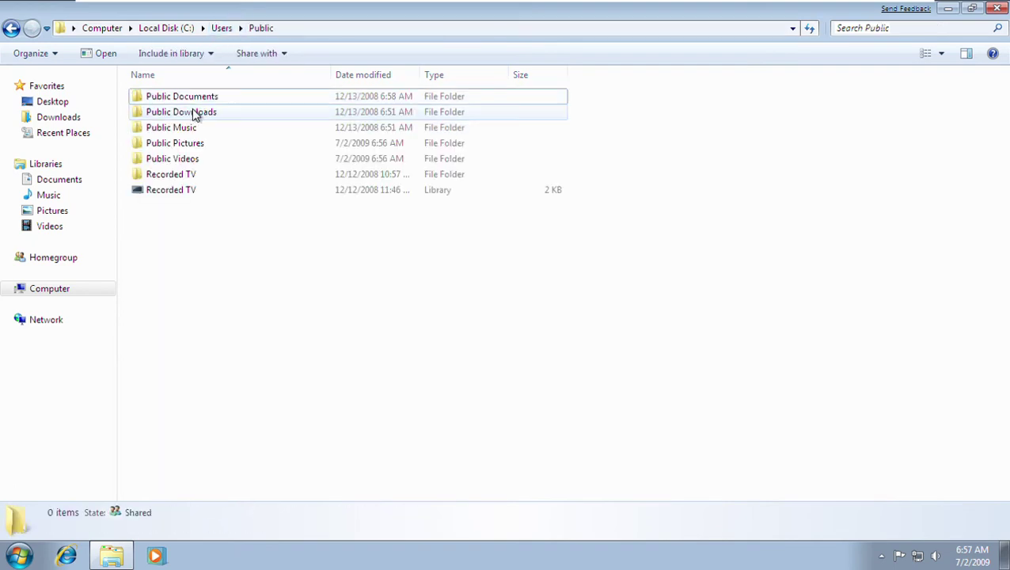
double_click(206, 191)
drag(207, 195, 241, 210)
key(Delete)
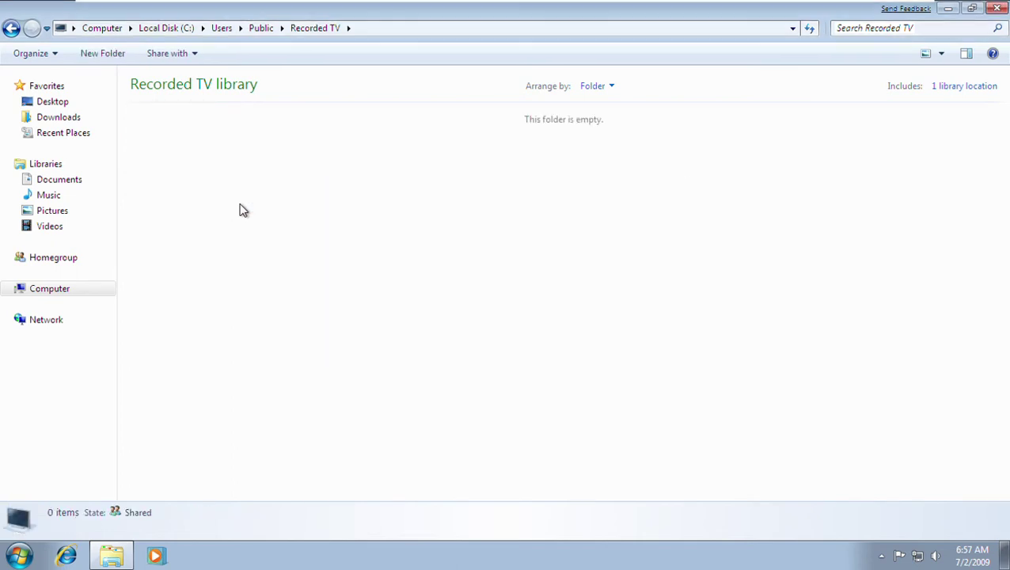
Inspect the Recorded TV and Public Videos folders inside Public for remaining files
key(BackSpace)
key(Up)
key(Return)
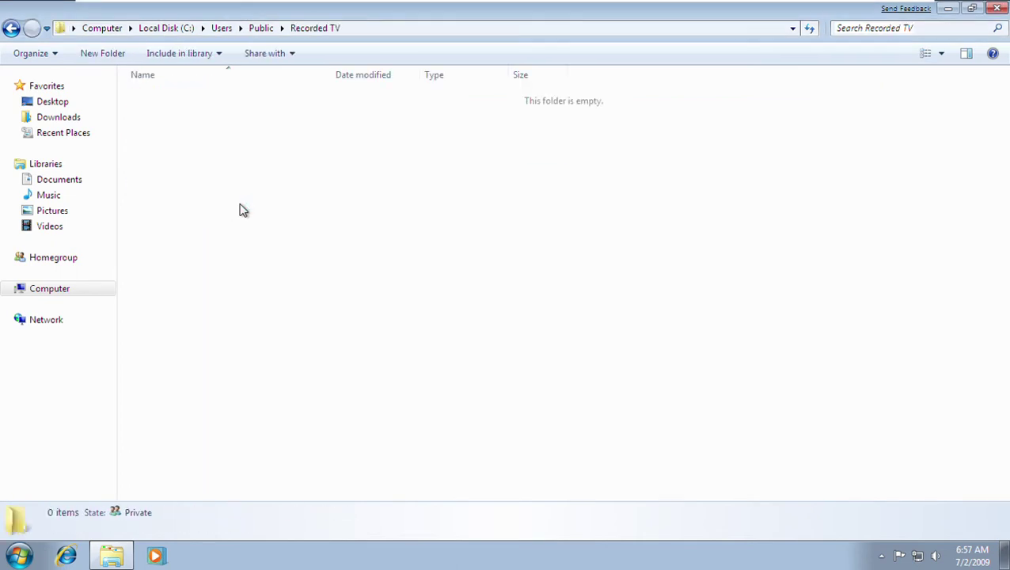
key(BackSpace)
key(Up)
key(Return)
key(BackSpace)
Delete the Sample Music folder from Public Music and return to the Public folder
key(Up)
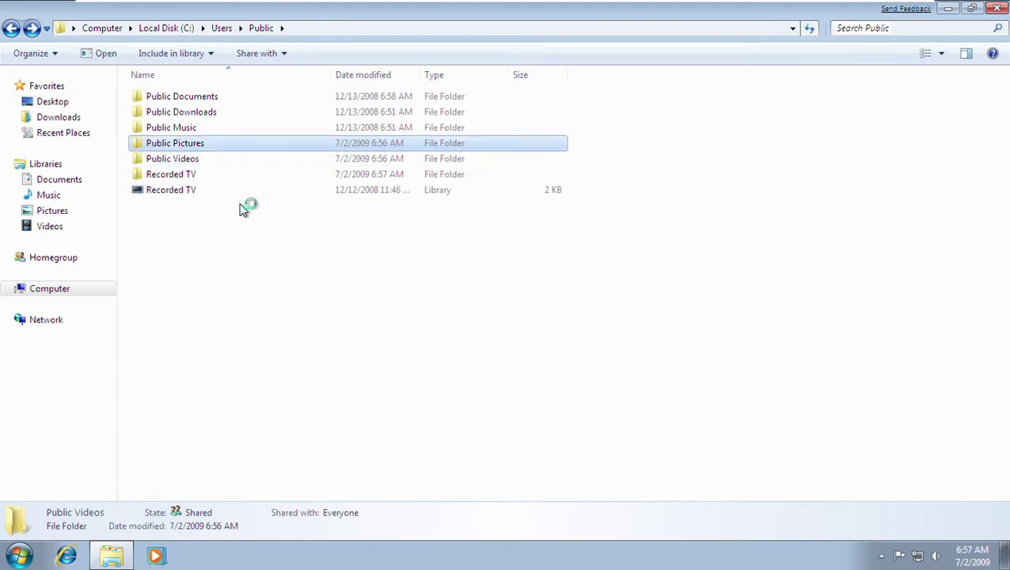
key(Up)
key(Return)
key(Down)
key(Return)
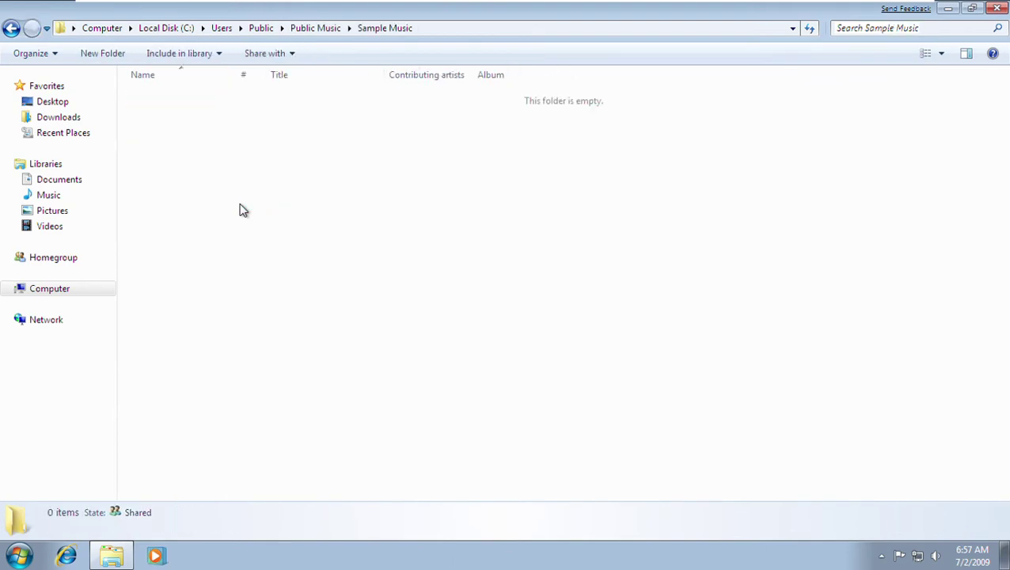
key(BackSpace)
key(Delete)
key(Escape)
key(BackSpace)
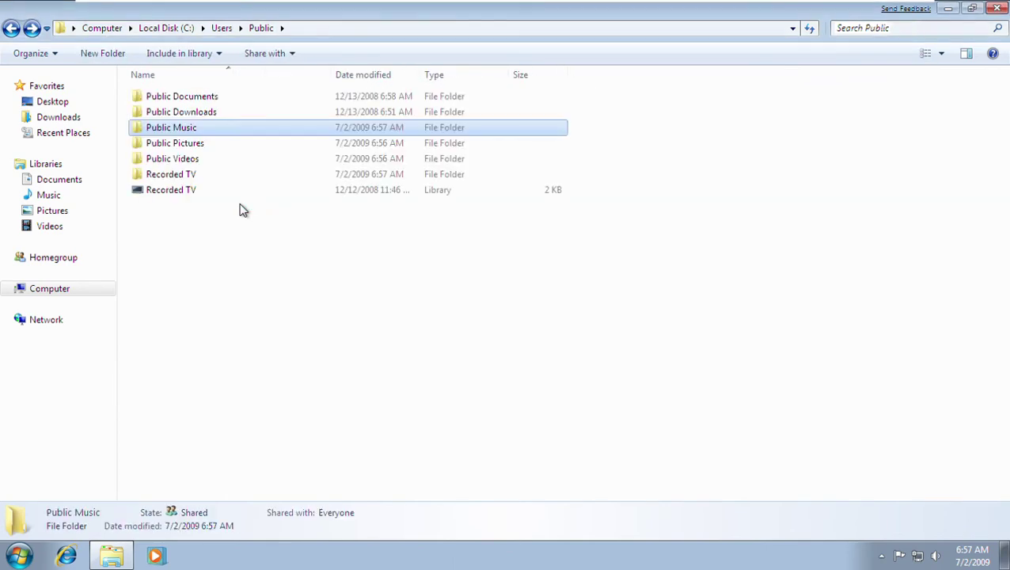
Check the contents of Public Downloads and go back to the Users folder
key(Up)
key(Return)
key(BackSpace)
key(BackSpace)
Look inside My Videos in the user's profile folder and return to the root of the C: drive
key(Up)
key(Return)
key(Down)
key(Down)
key(Down)
key(Down)
key(Down)
key(Down)
key(Down)
key(Down)
key(Down)
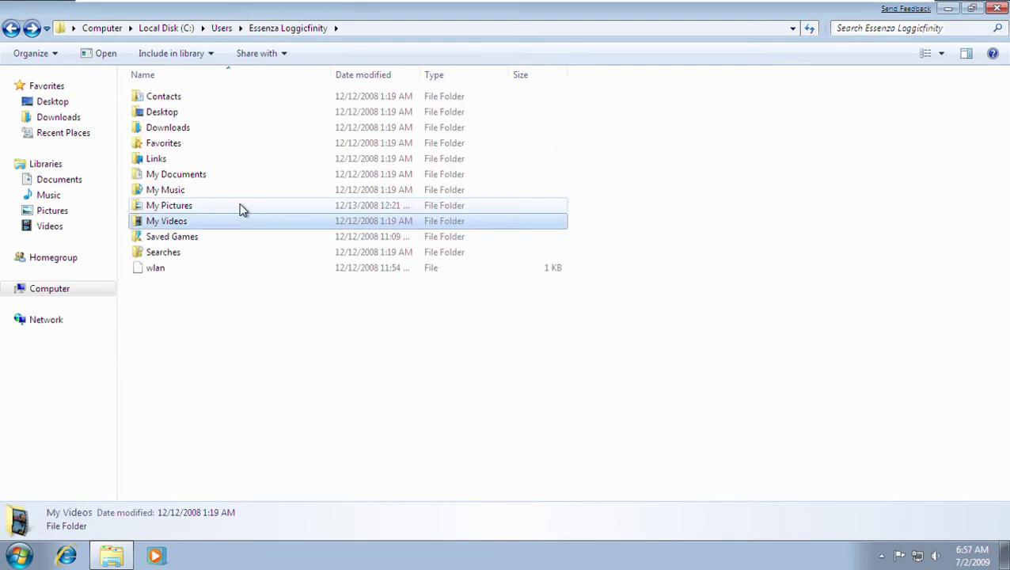
key(Return)
key(BackSpace)
key(BackSpace)
key(BackSpace)
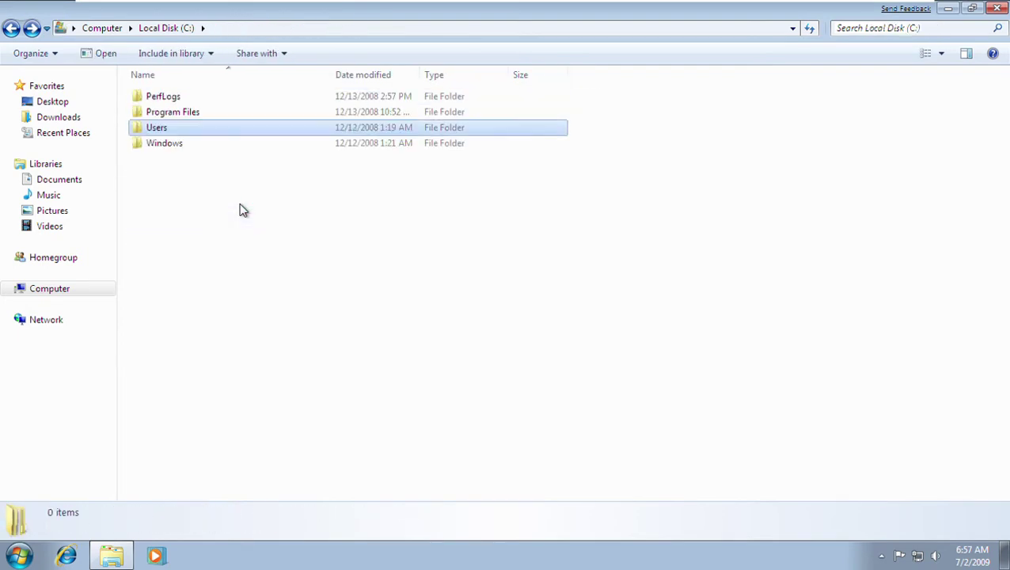
Open the Windows folder on the C: drive and look inside its Globalization folder
key(Down)
key(Return)
key(Down)
key(Down)
key(Down)
key(Down)
key(Down)
key(Down)
key(Down)
key(Down)
key(Down)
key(Down)
key(Down)
key(Down)
key(Down)
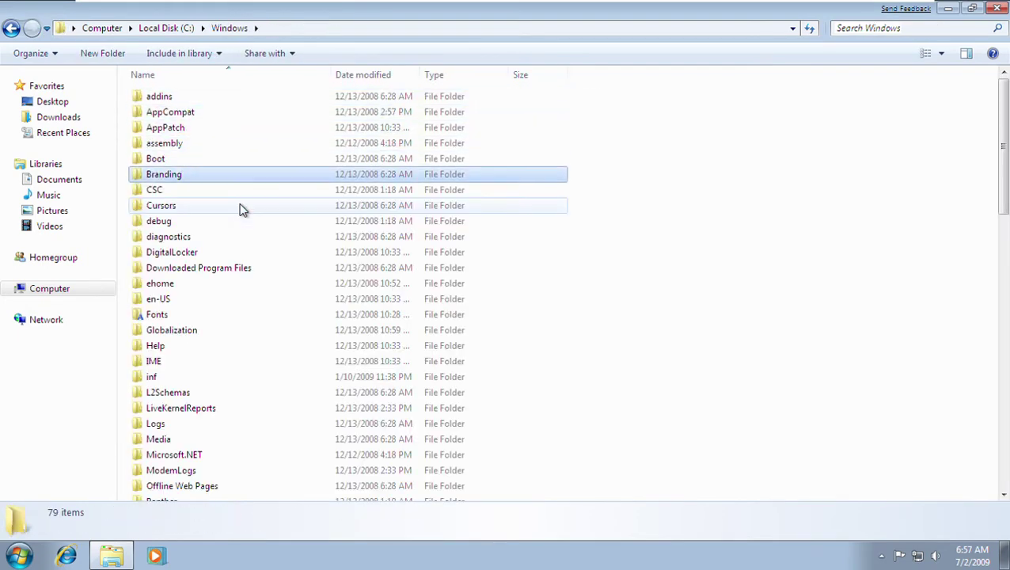
key(Down)
key(Down)
key(Down)
key(Down)
key(Up)
key(Up)
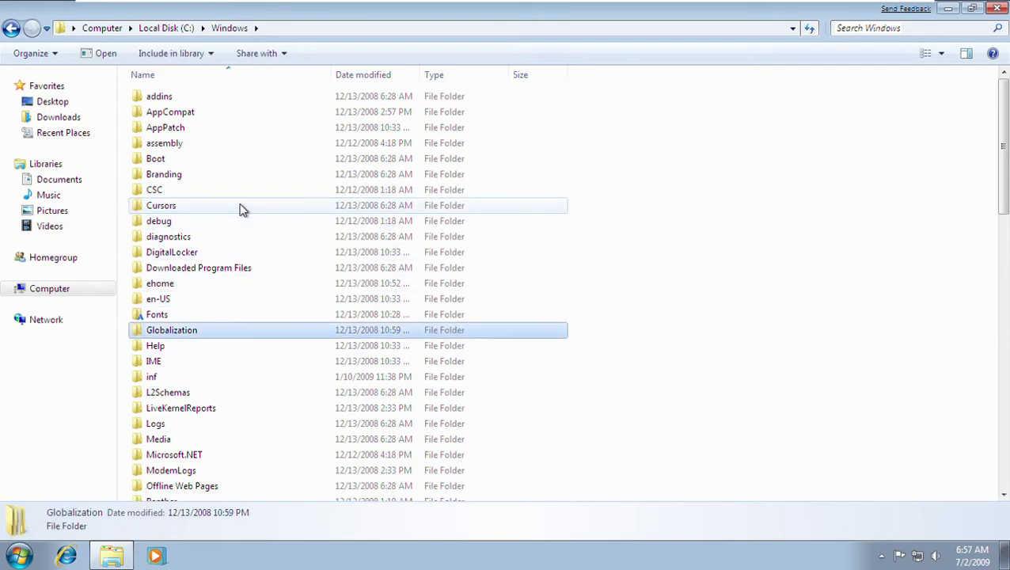
key(Return)
key(BackSpace)
Try to delete the Globalization folder from C:\Windows with administrator permission, retry once and cancel
key(Delete)
key(Return)
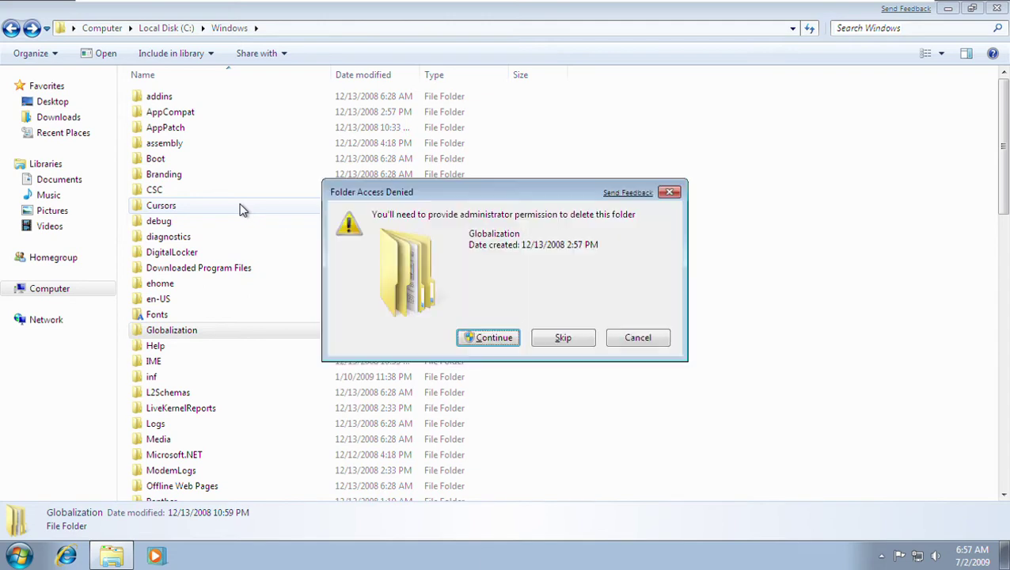
key(Return)
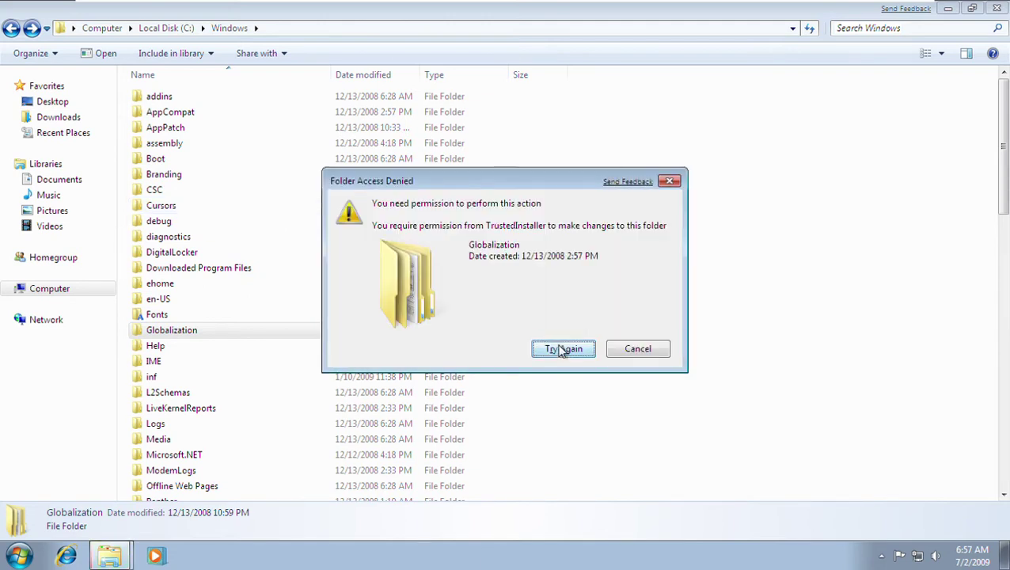
click(561, 349)
click(644, 349)
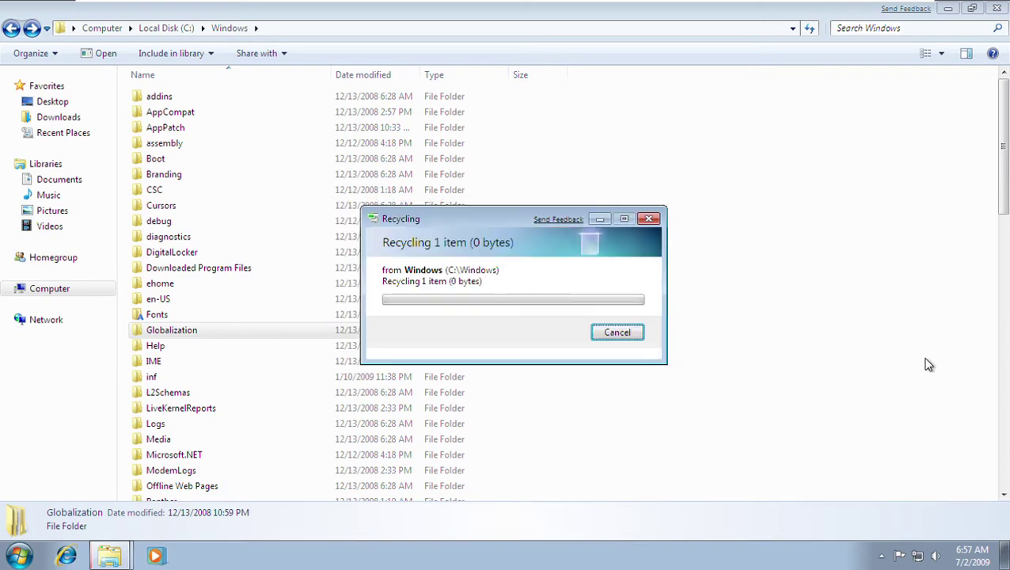
Try to delete the Web folder from C:\Windows and cancel the deletion
click(1006, 357)
click(1006, 357)
scroll(854, 348, up, 5)
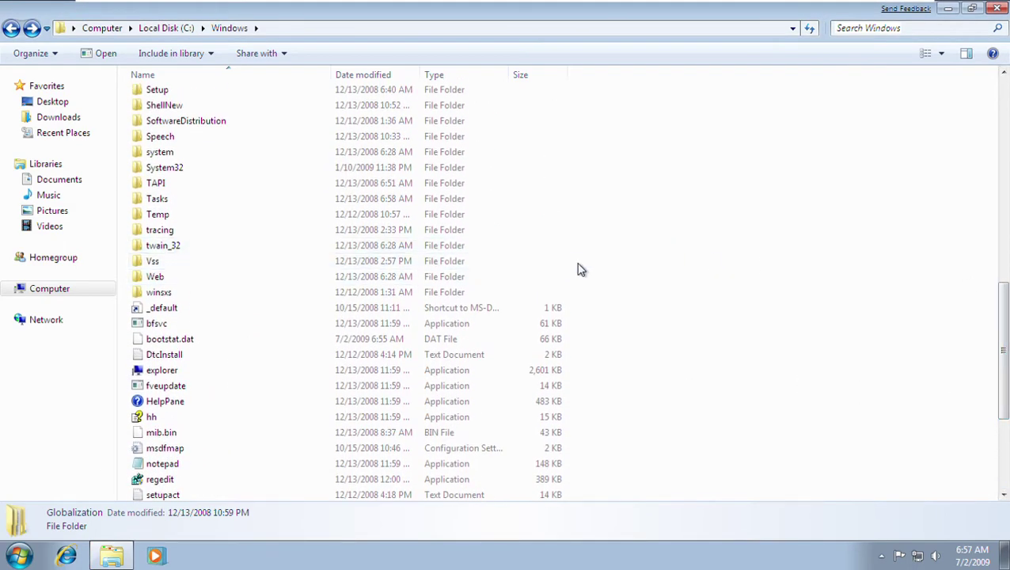
click(546, 278)
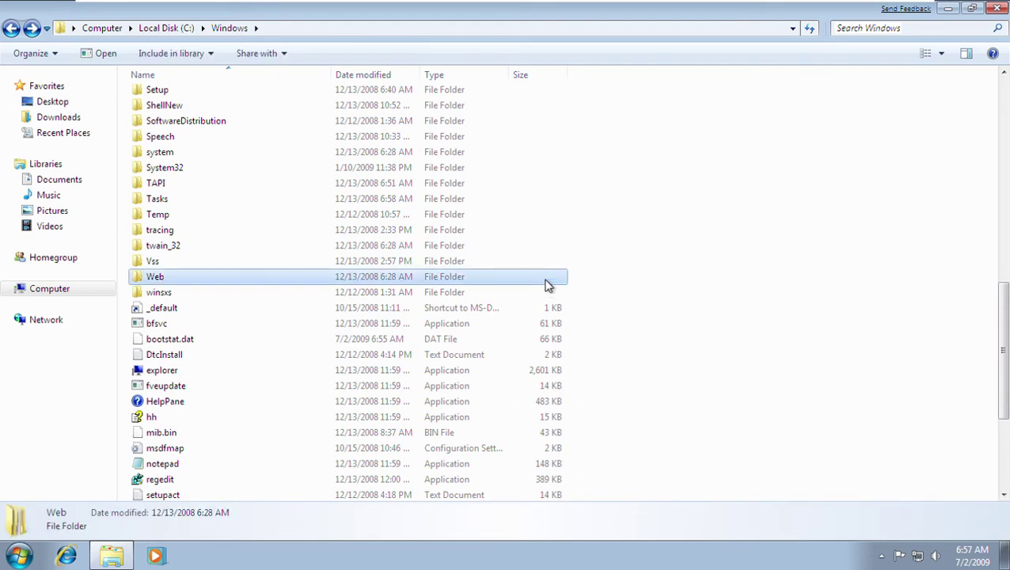
key(Delete)
key(Return)
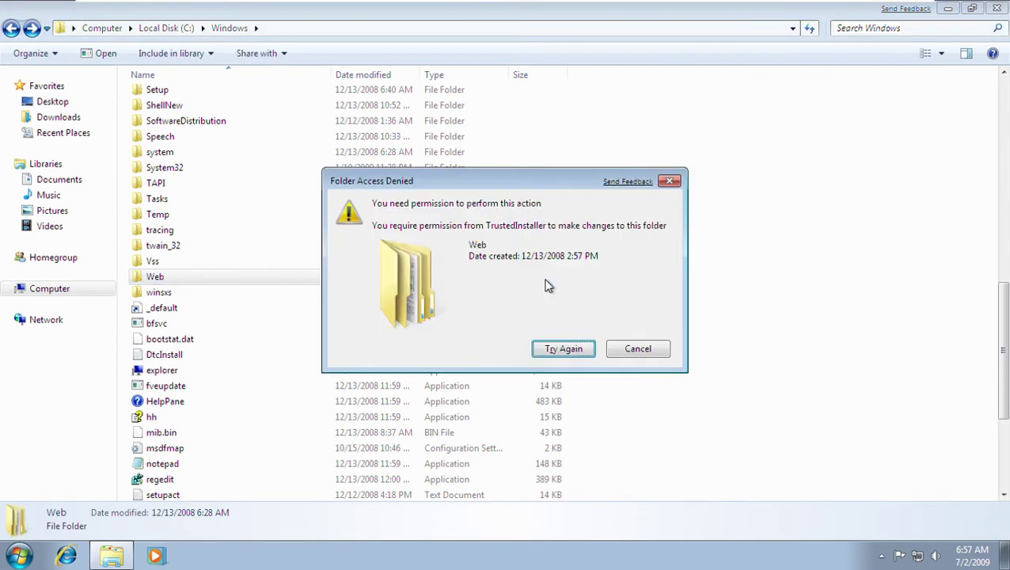
click(614, 356)
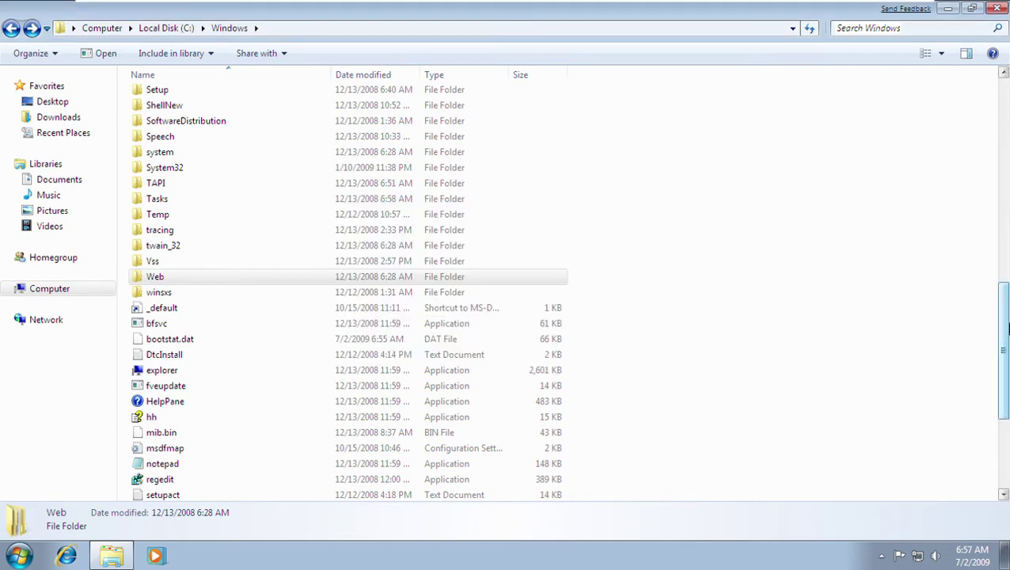
Try to delete the Media and Microsoft.NET folders from C:\Windows, retry for all current items and cancel the deletion
drag(1002, 348, 1004, 237)
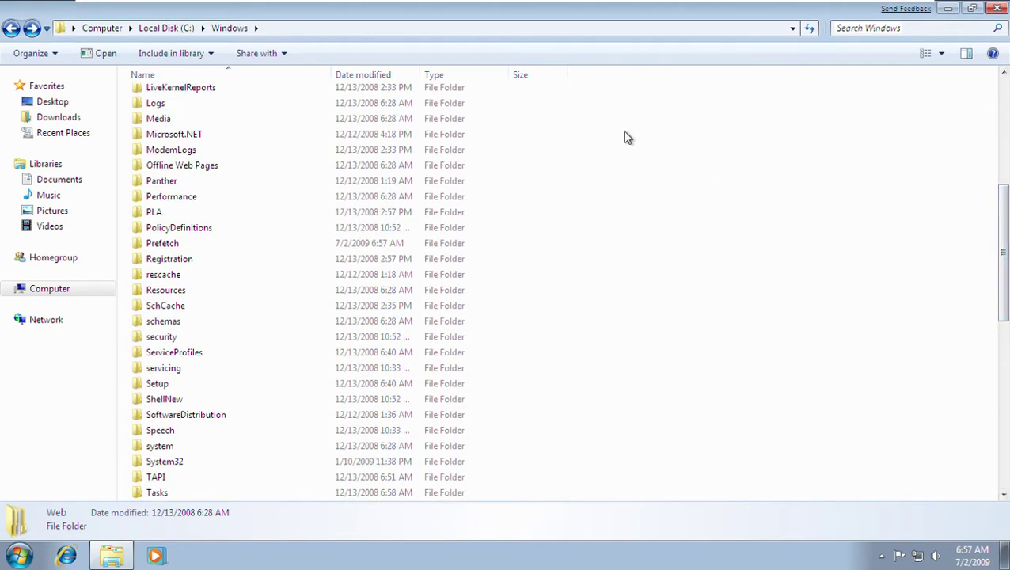
drag(192, 114, 736, 142)
key(Delete)
key(Return)
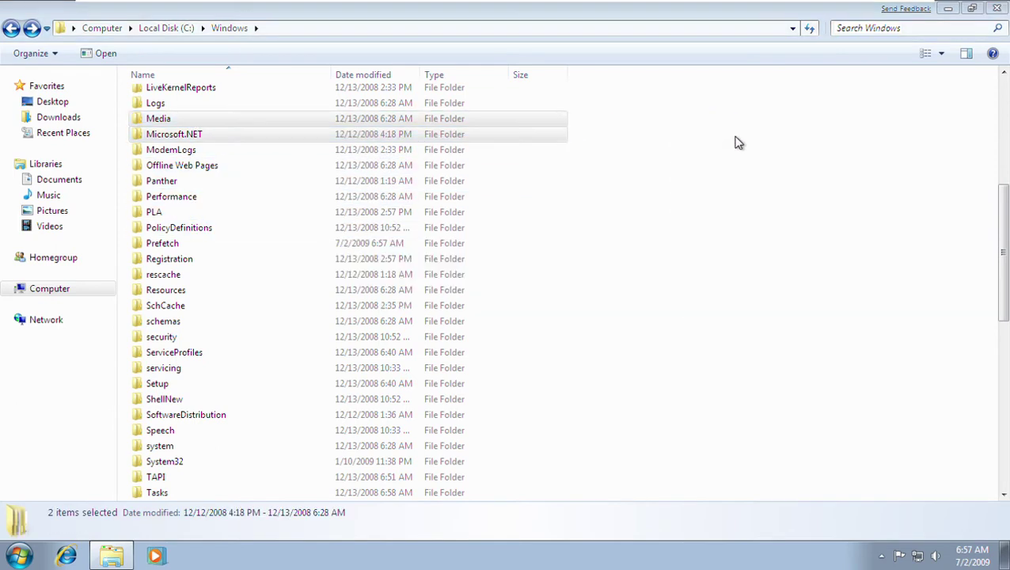
key(Return)
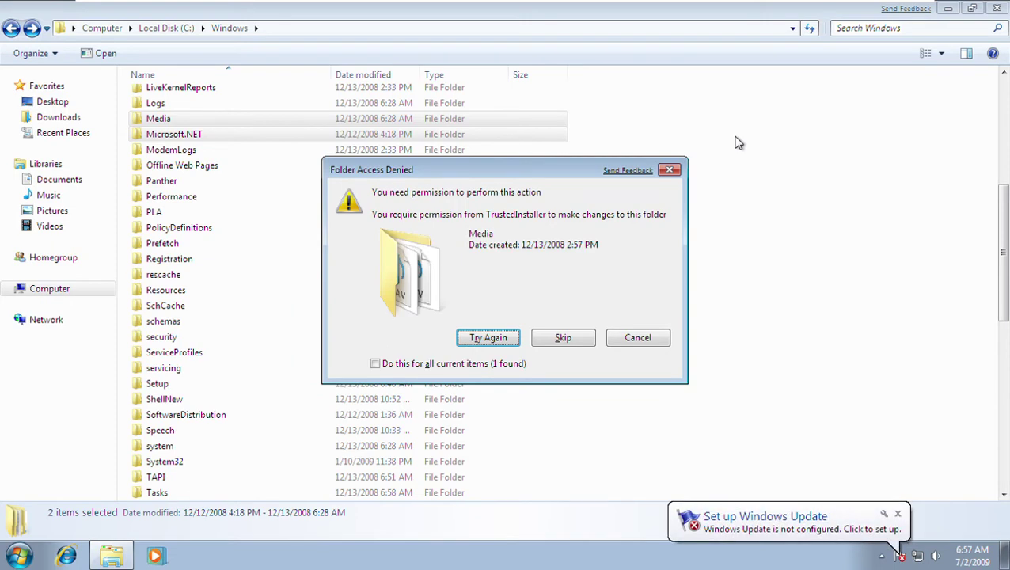
click(479, 364)
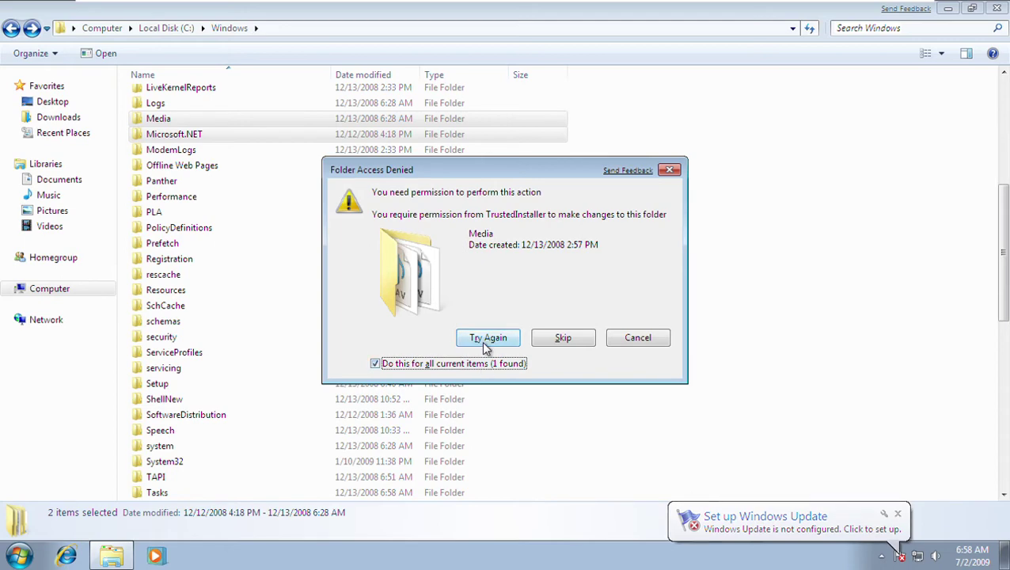
click(484, 340)
click(486, 339)
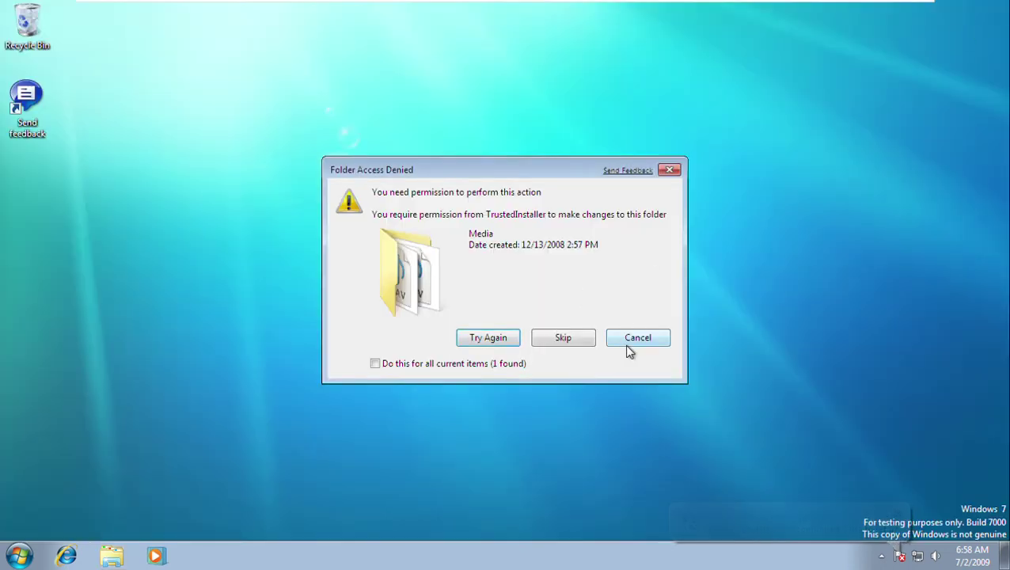
click(627, 342)
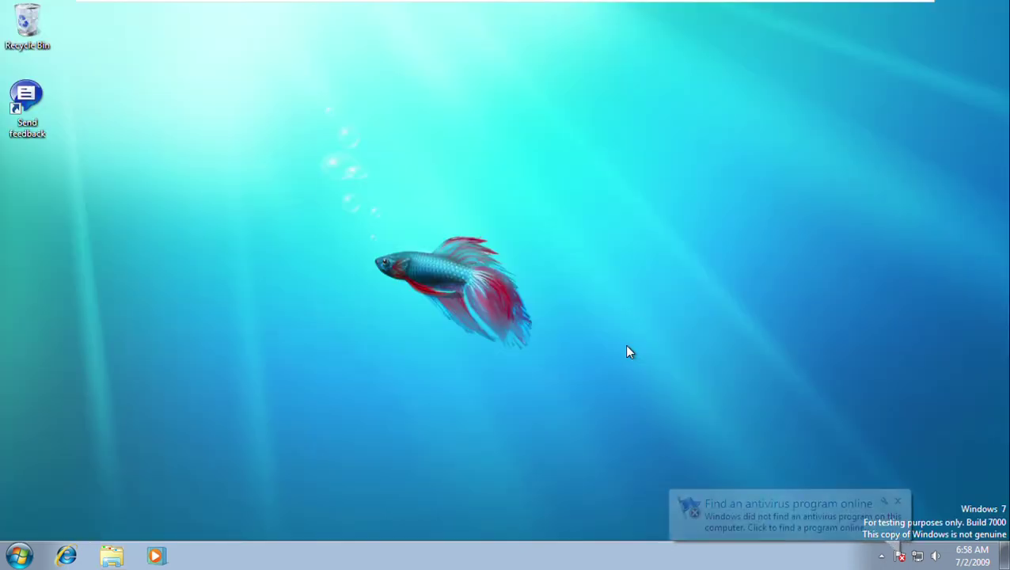
Empty the Recycle Bin and permanently delete its items
right_click(21, 37)
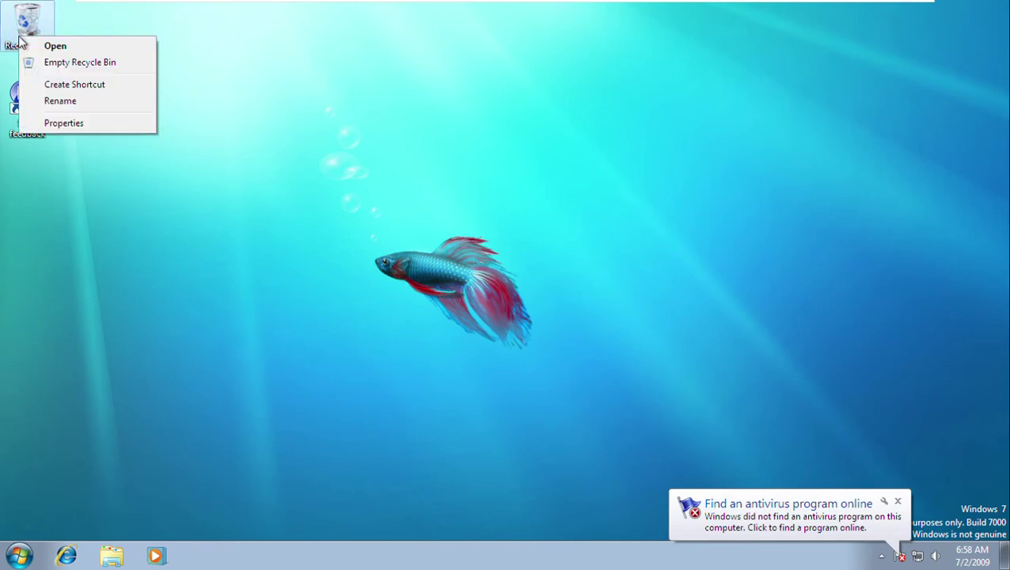
click(102, 63)
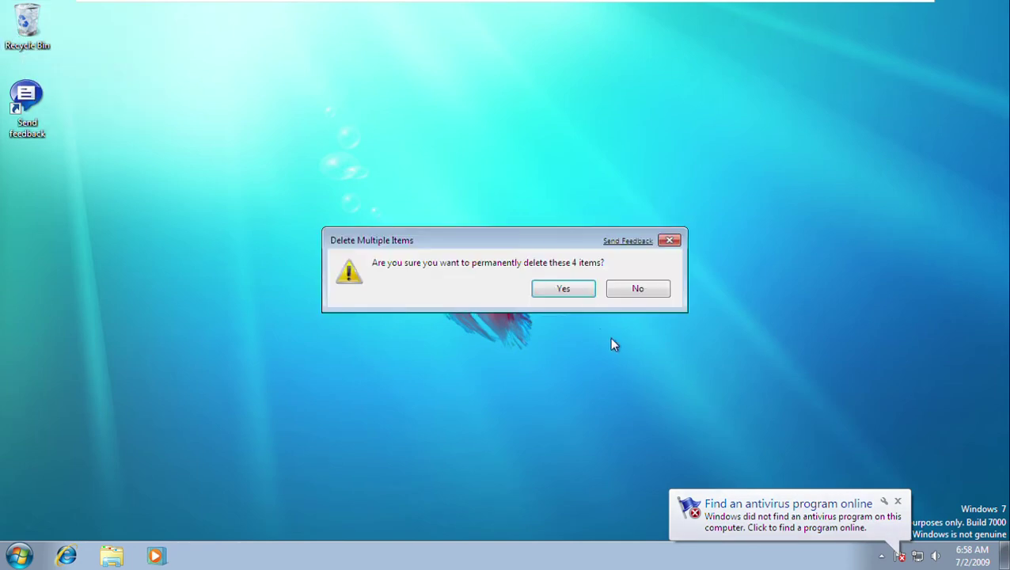
click(581, 291)
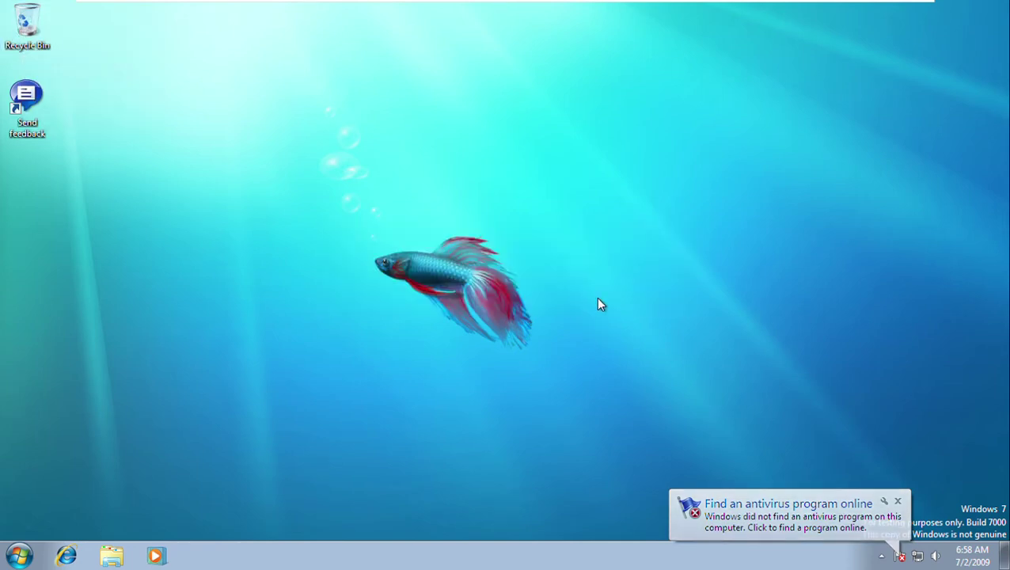
Run winver to show the Windows version and expiry details, and dismiss the Windows Defender notification
click(970, 556)
click(610, 406)
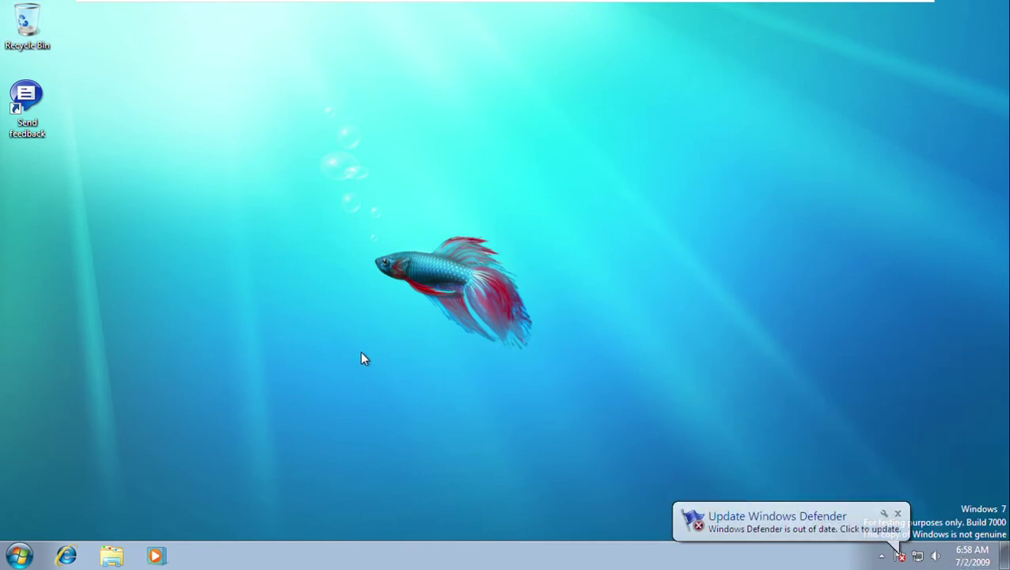
key(super+r)
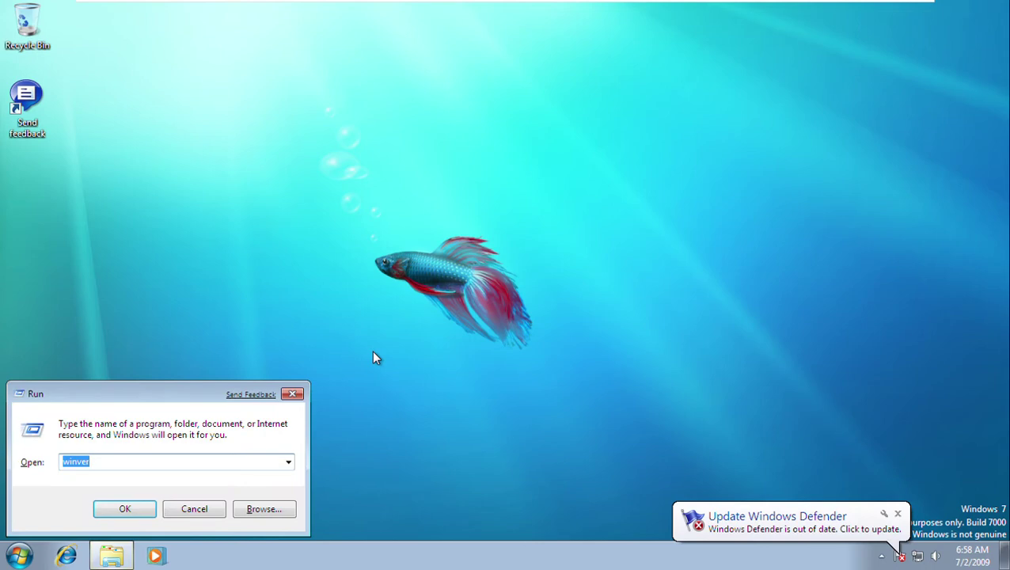
key(Return)
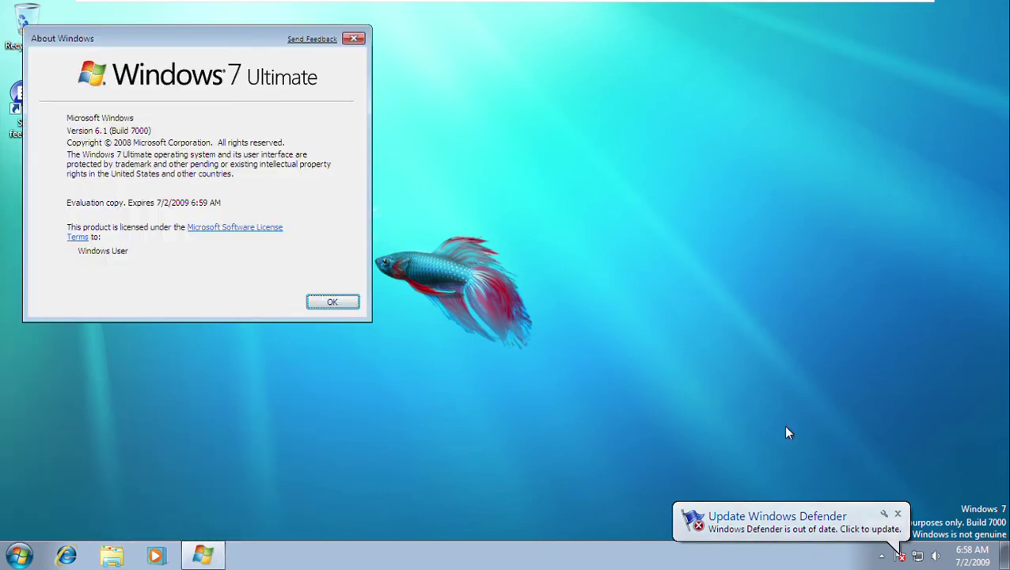
click(897, 514)
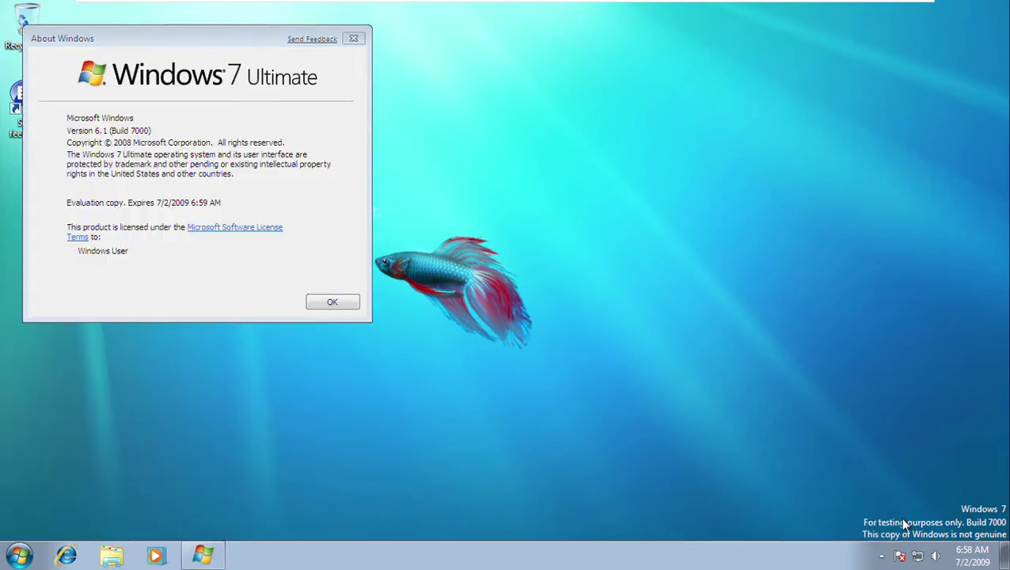
Look at the clock calendar and the Date and Time settings without changing them
click(951, 554)
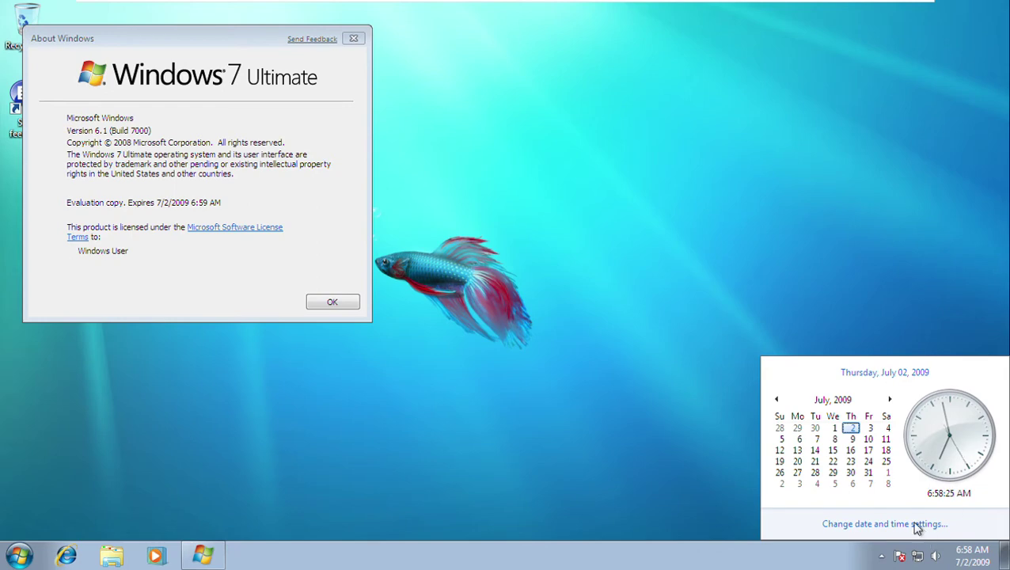
click(916, 524)
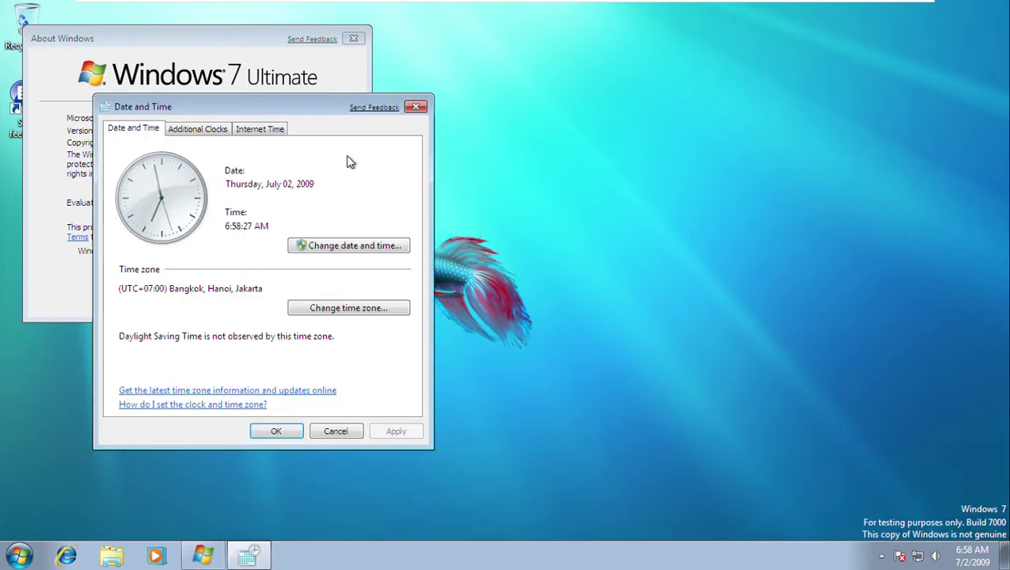
click(414, 108)
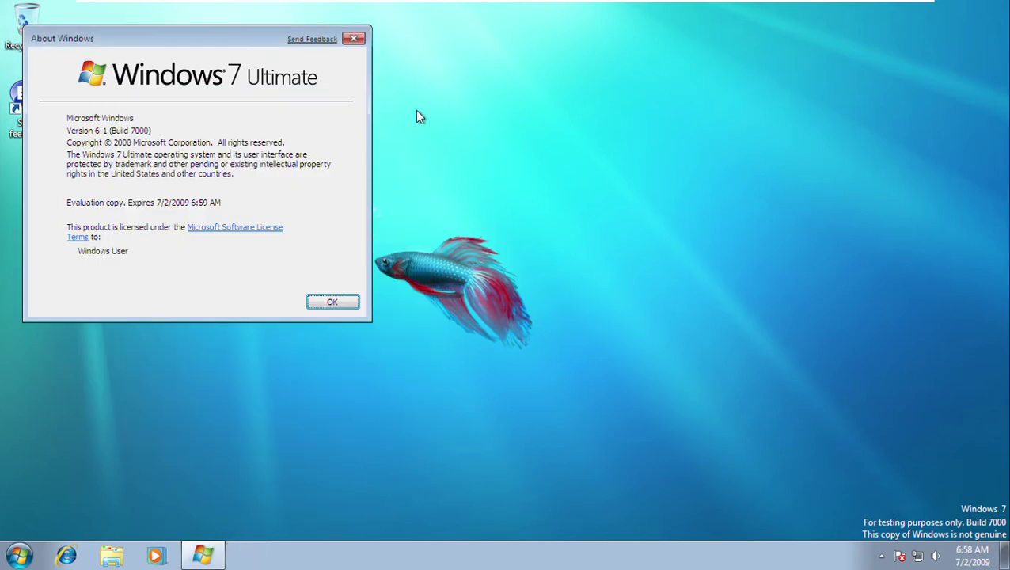
click(960, 557)
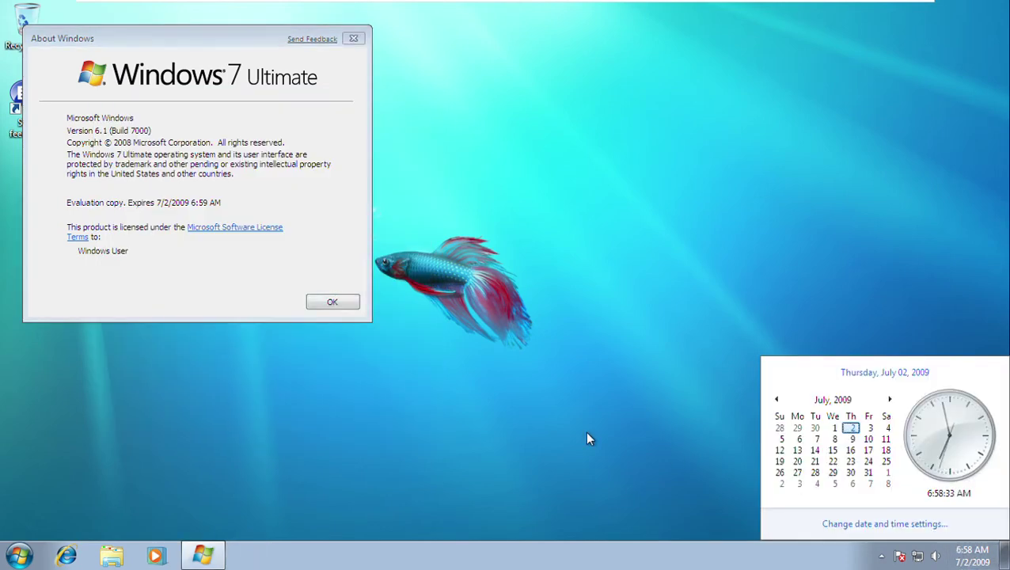
click(478, 441)
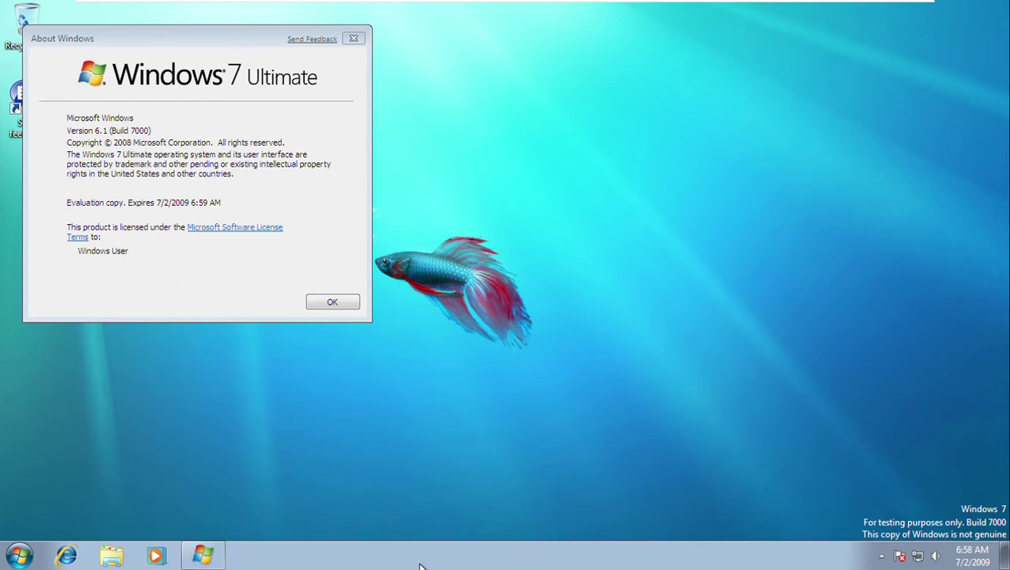
Unpin Windows Media Player, Windows Explorer and Internet Explorer from the taskbar
right_click(146, 559)
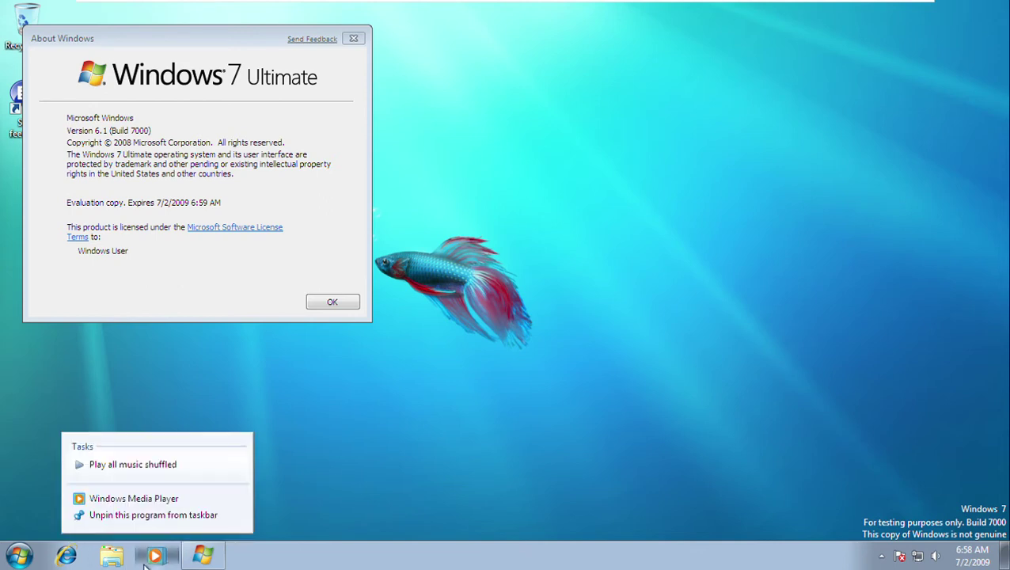
click(127, 515)
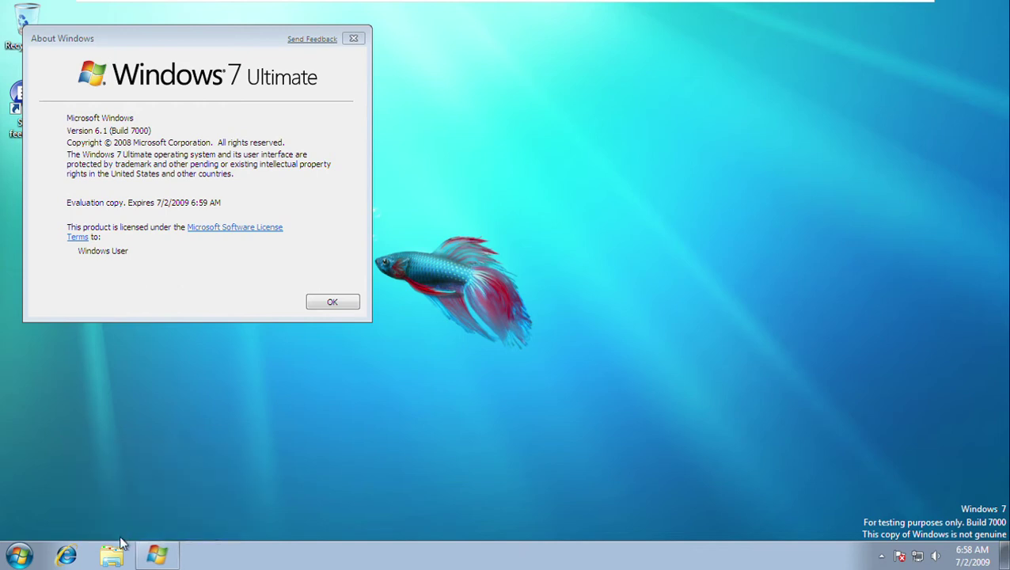
right_click(113, 558)
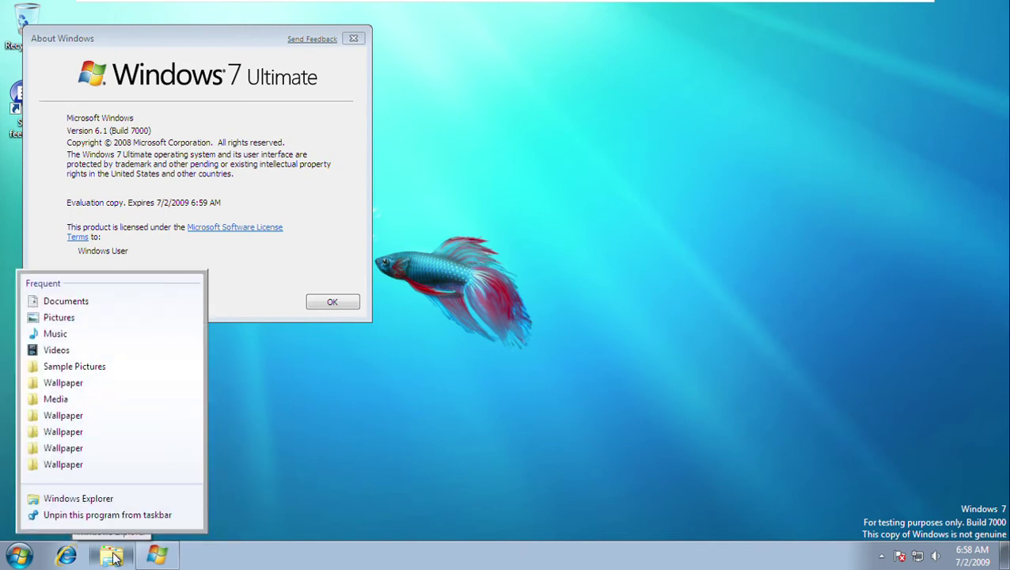
click(95, 514)
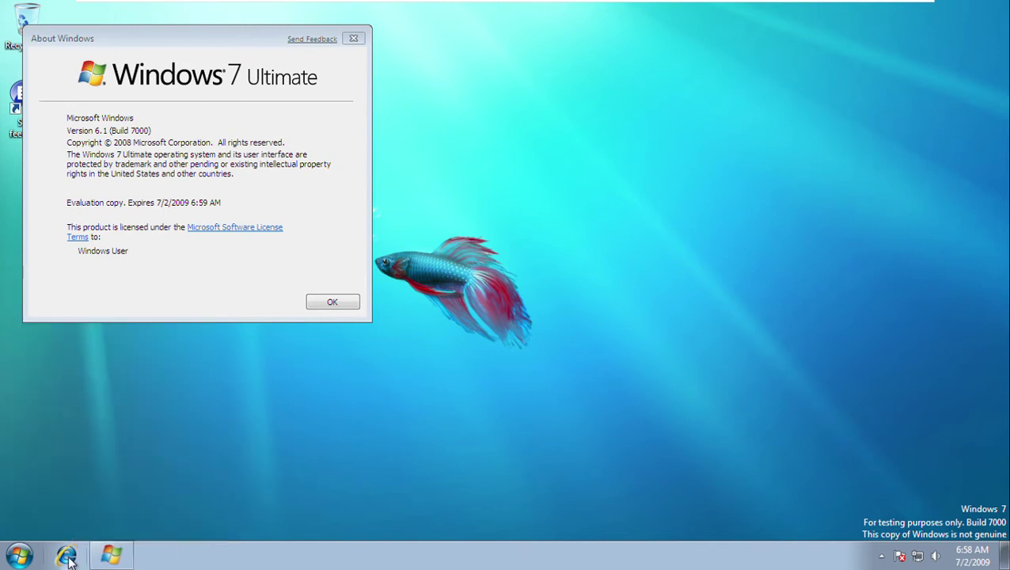
right_click(72, 559)
click(61, 516)
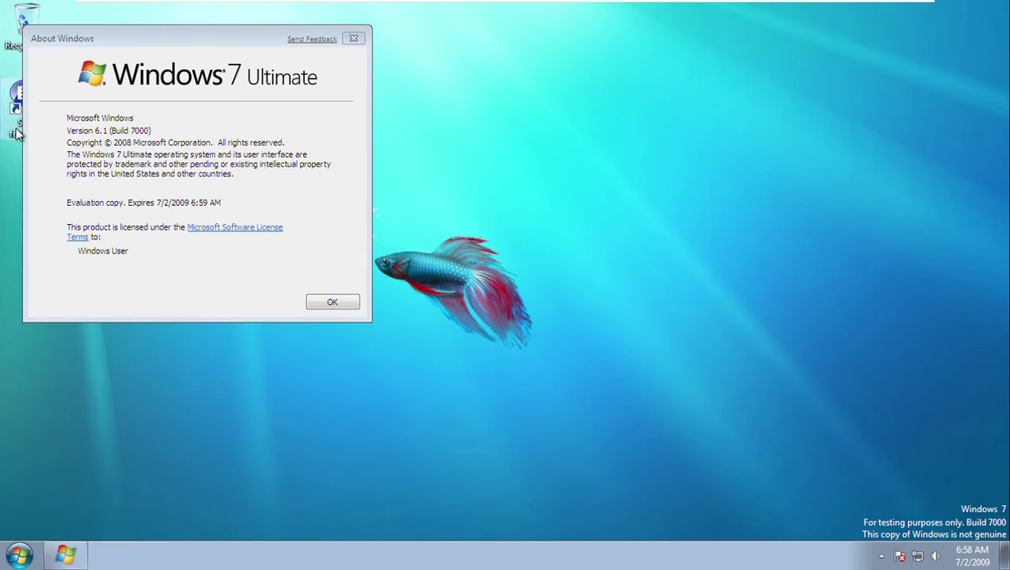
Delete the Send feedback shortcut from the desktop and empty the Recycle Bin
key(Delete)
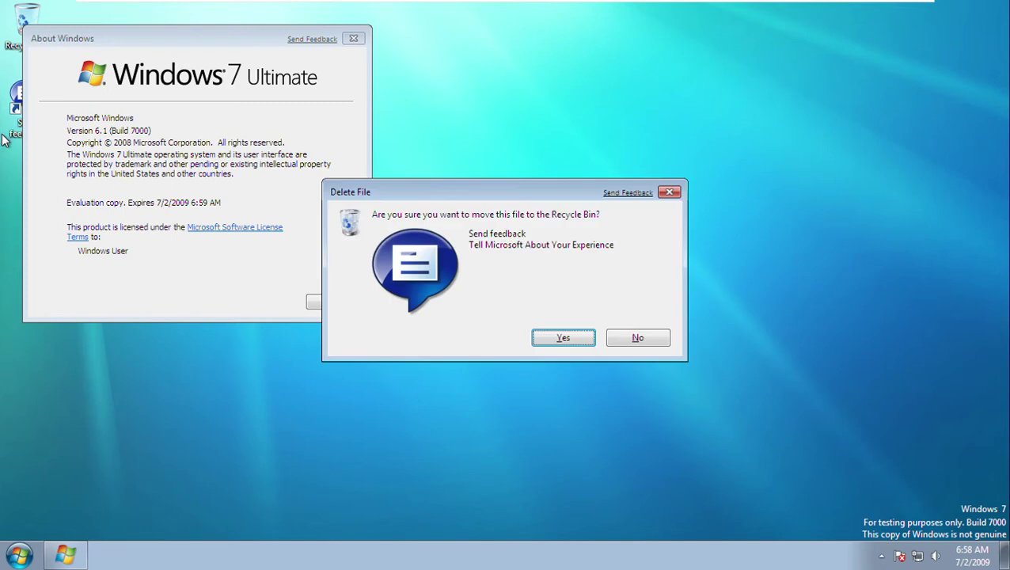
key(Return)
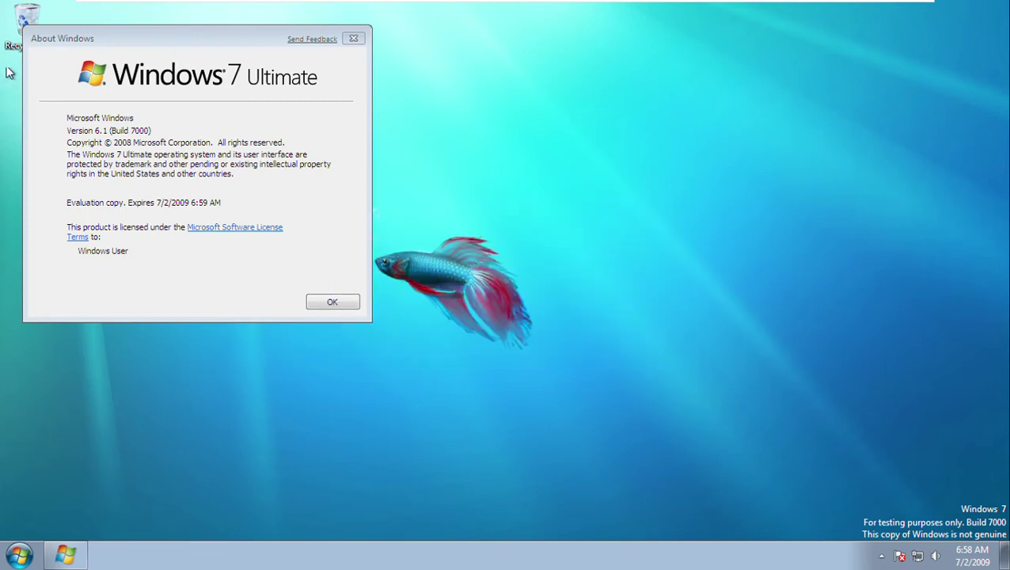
right_click(10, 36)
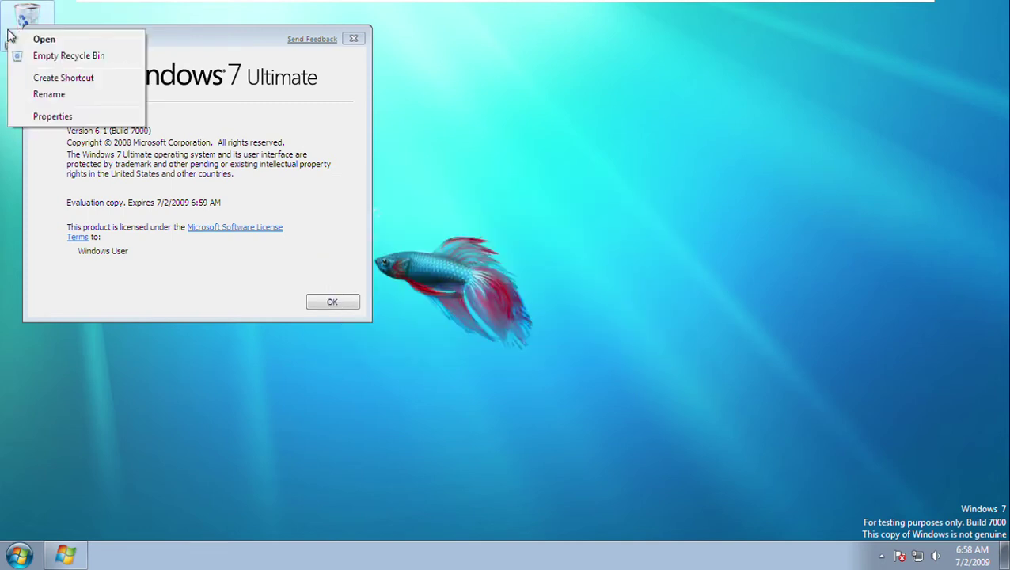
click(49, 55)
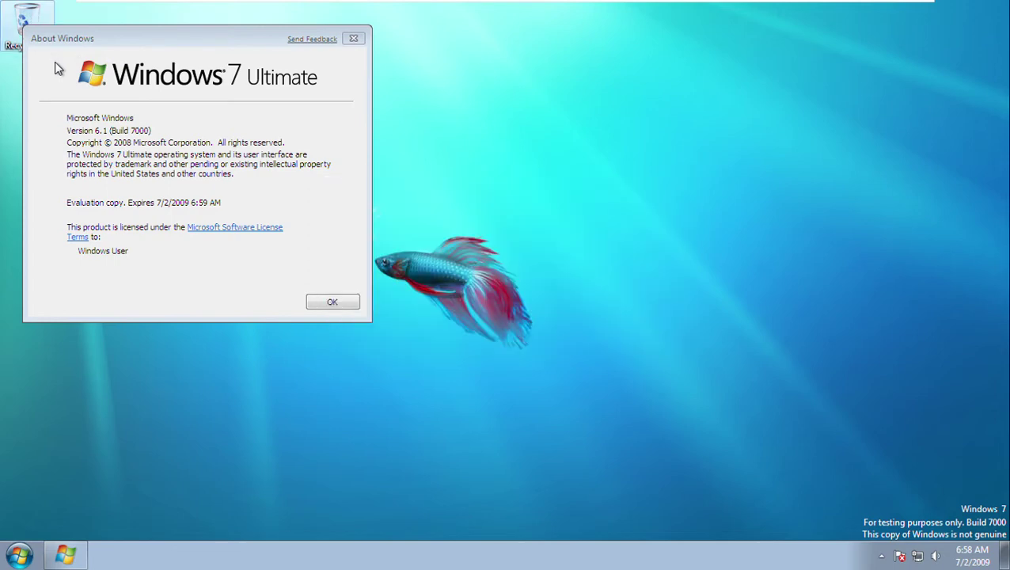
Check the current time against the evaluation expiry in the clock calendar and close the About Windows dialog
click(961, 557)
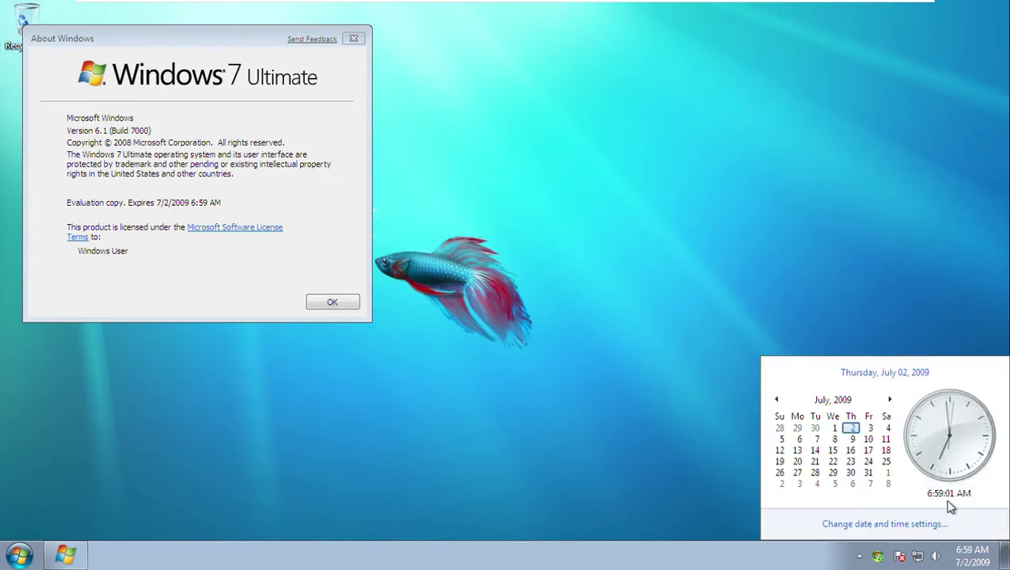
click(962, 559)
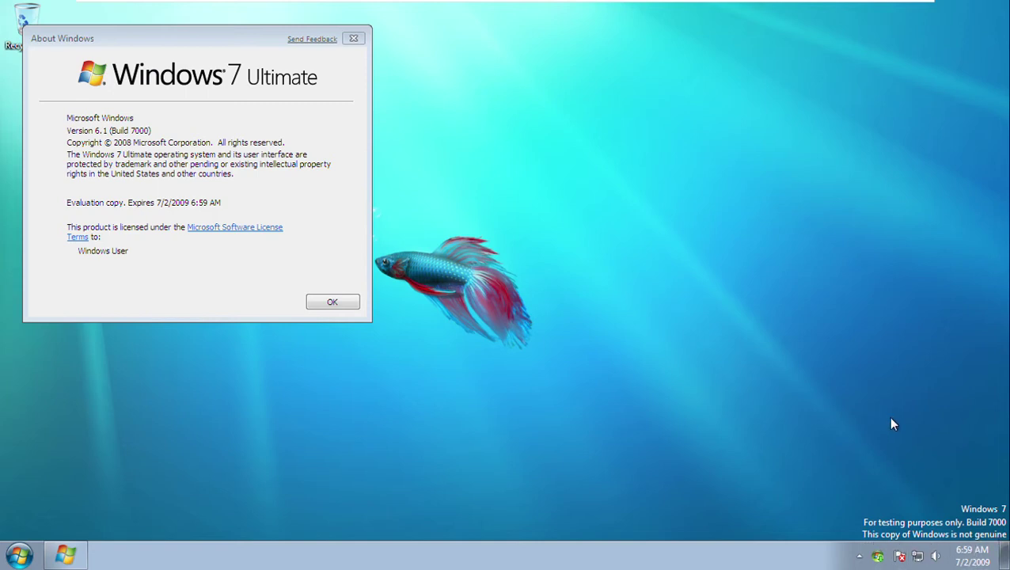
click(957, 563)
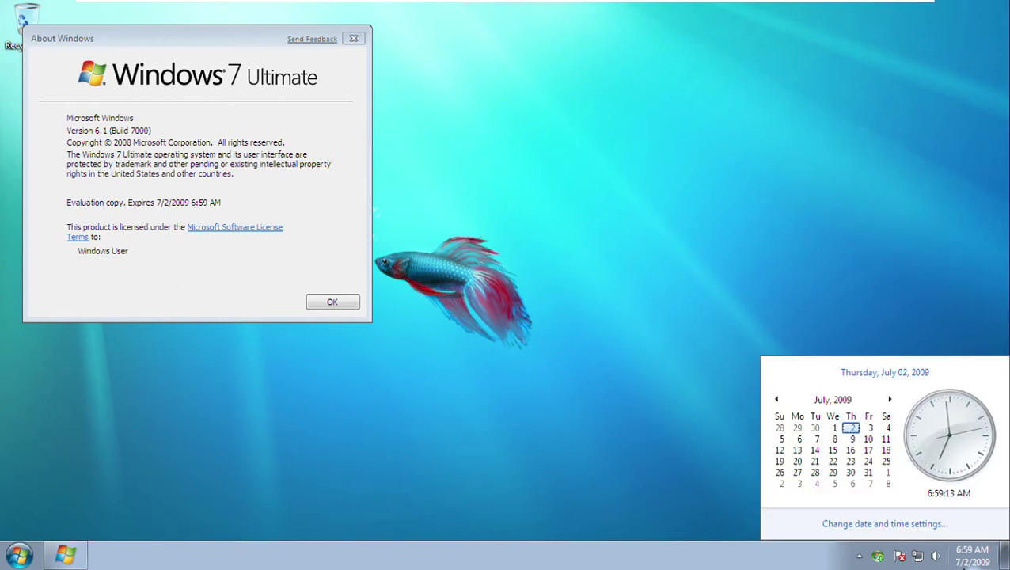
click(963, 562)
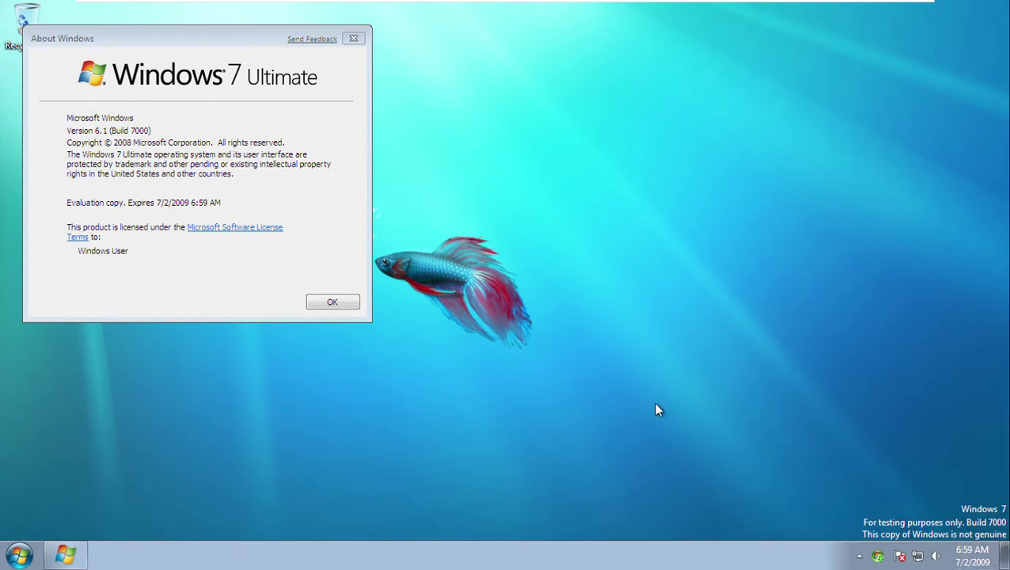
click(334, 307)
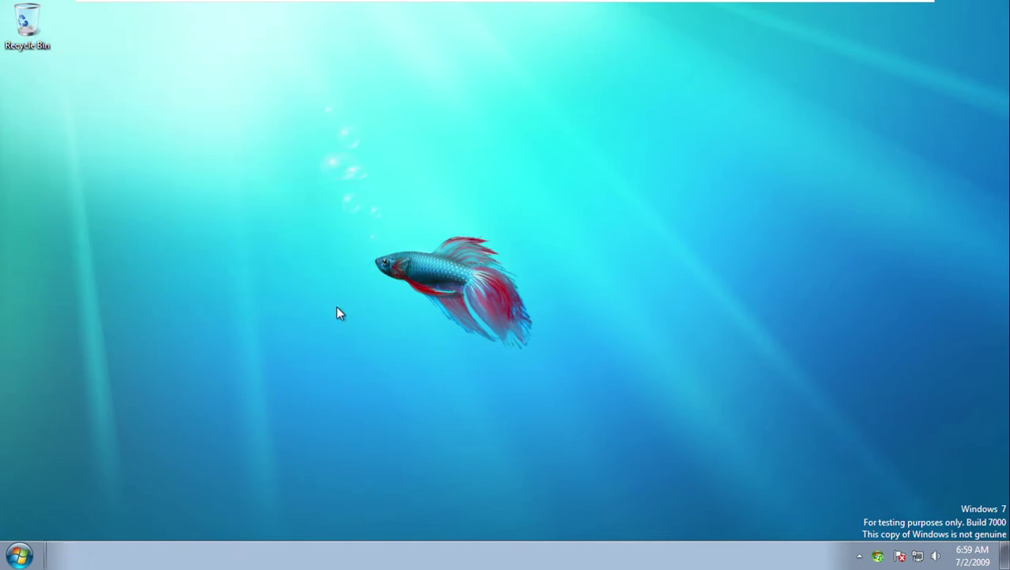
click(970, 556)
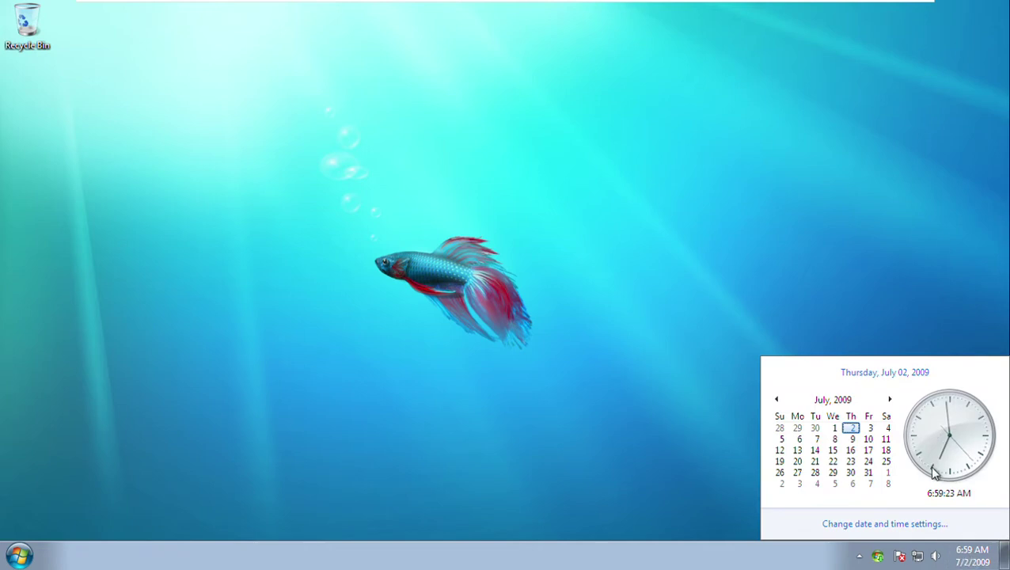
click(984, 558)
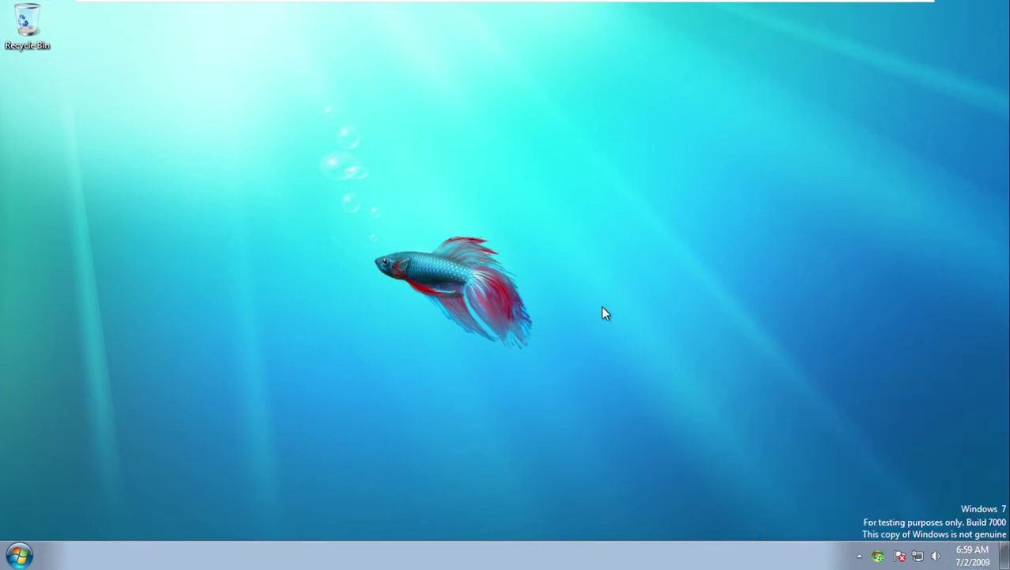
Log off and sign back in, postponing activation with Ask me later and dismissing the genuine software notice
key(ctrl+alt+Delete)
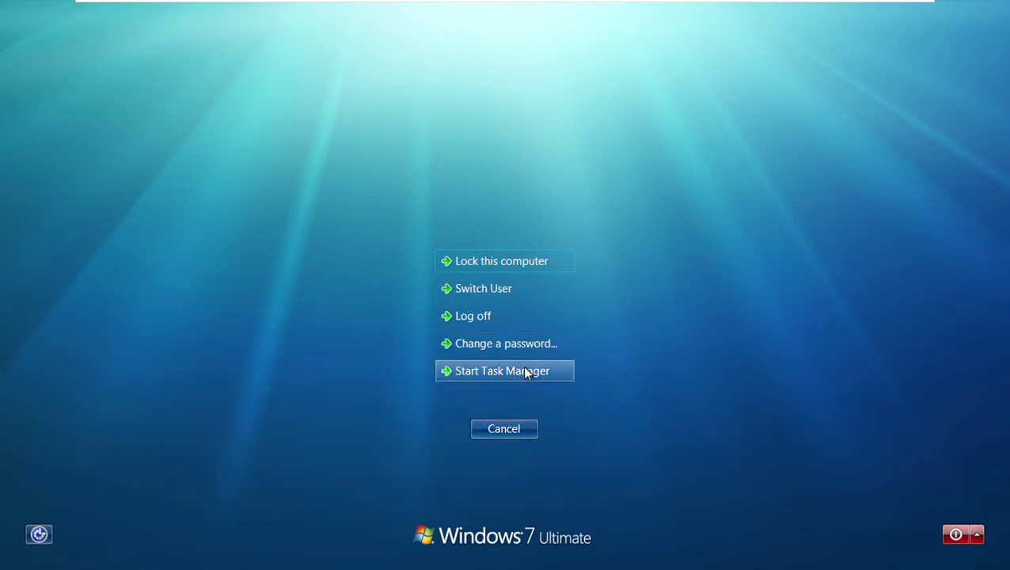
click(520, 326)
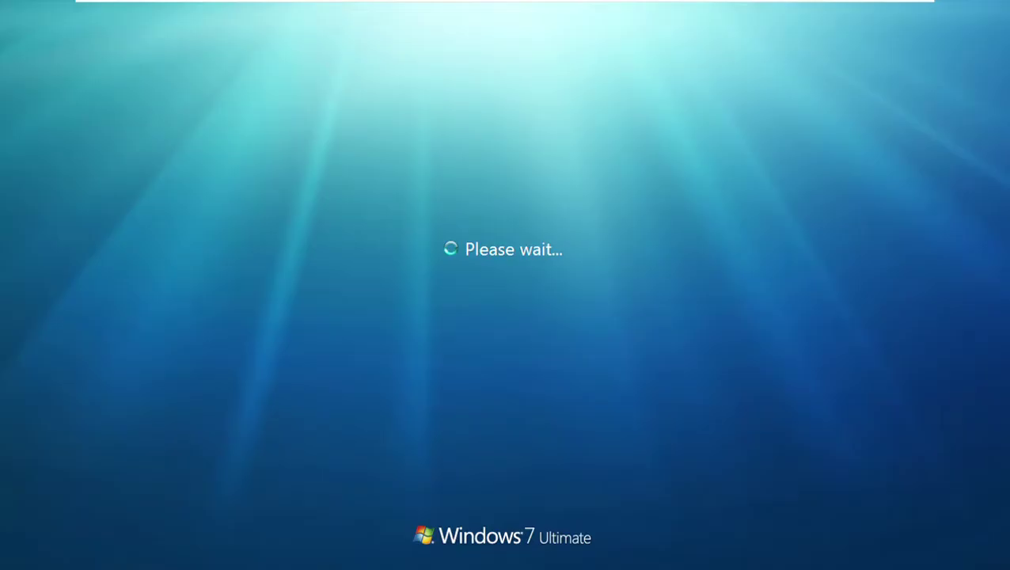
click(515, 359)
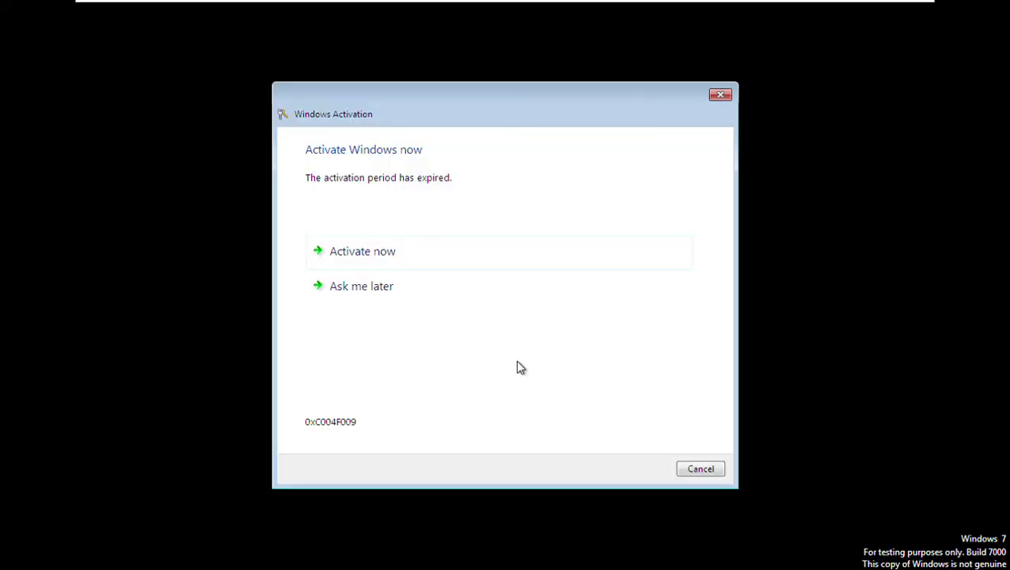
click(439, 287)
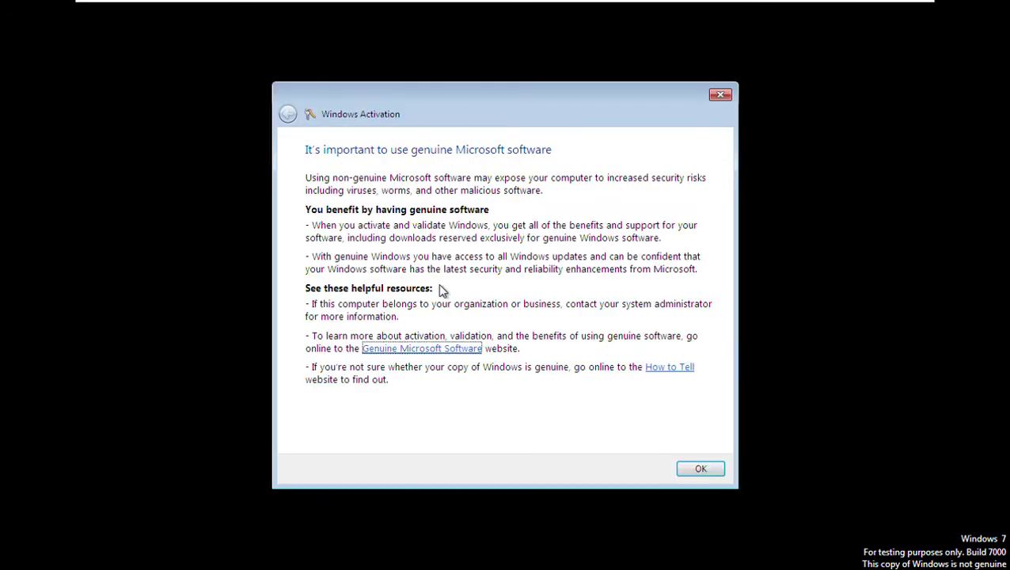
click(689, 470)
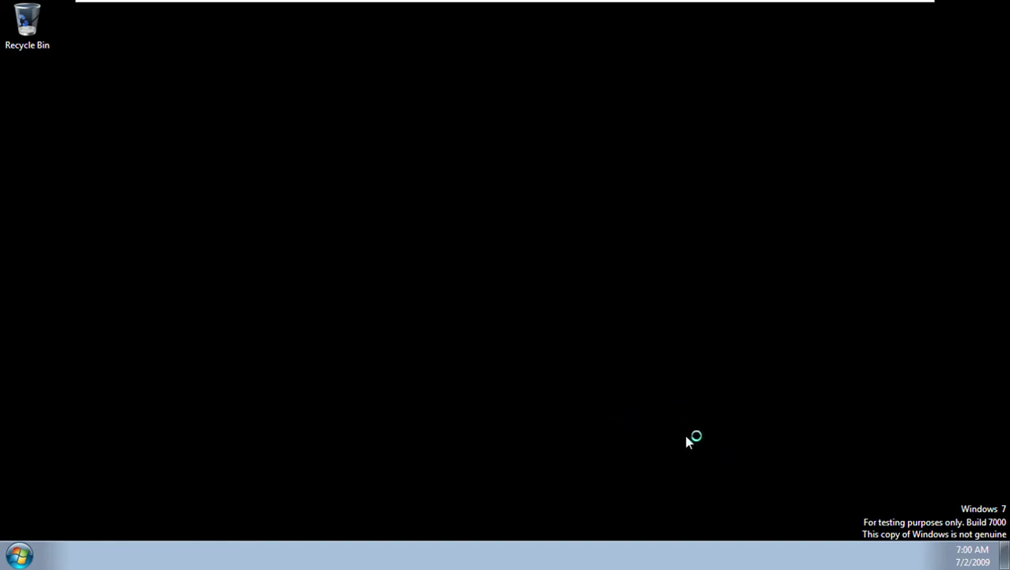
Check the current time in the clock calendar after signing in
click(19, 555)
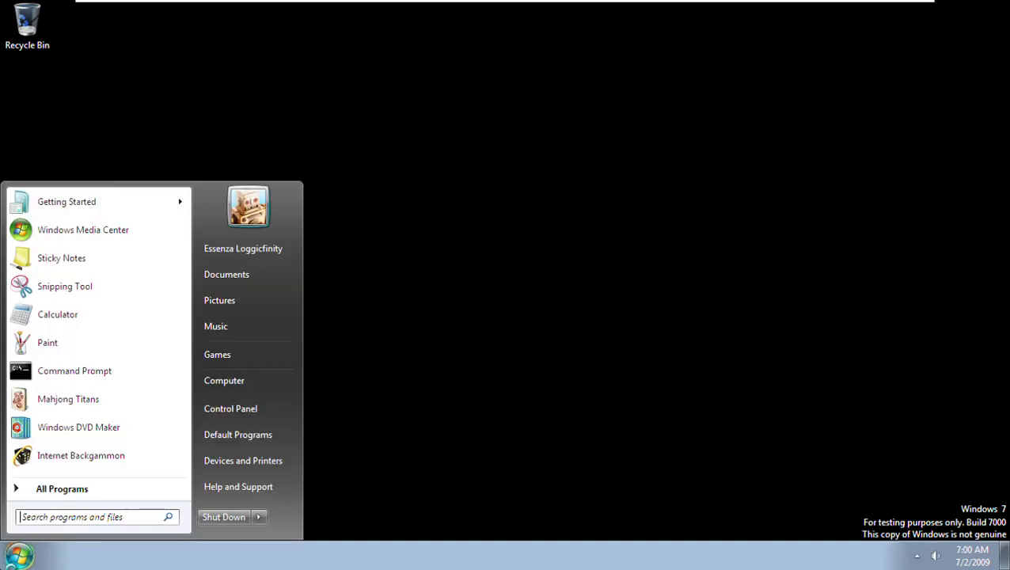
click(19, 556)
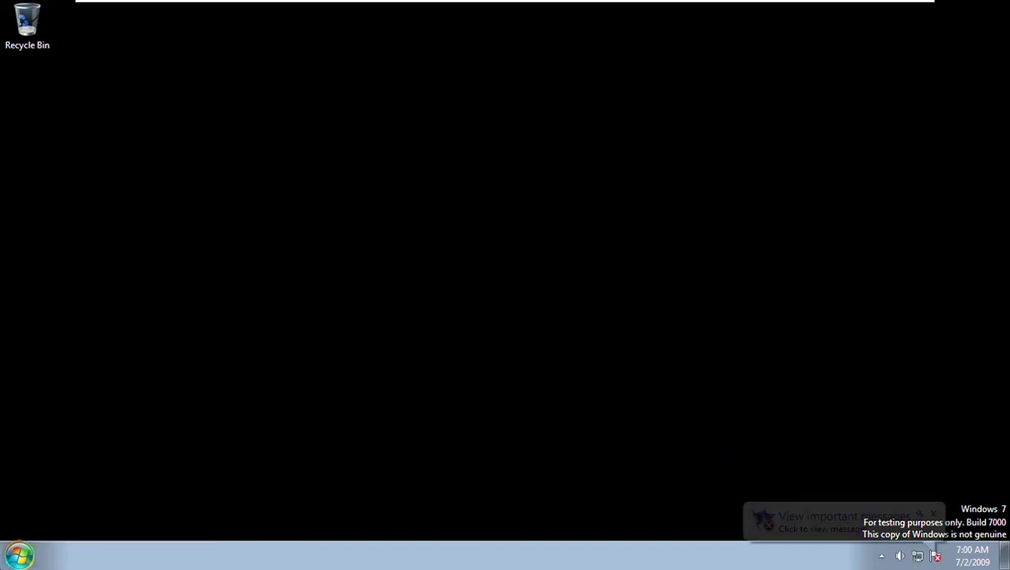
click(984, 560)
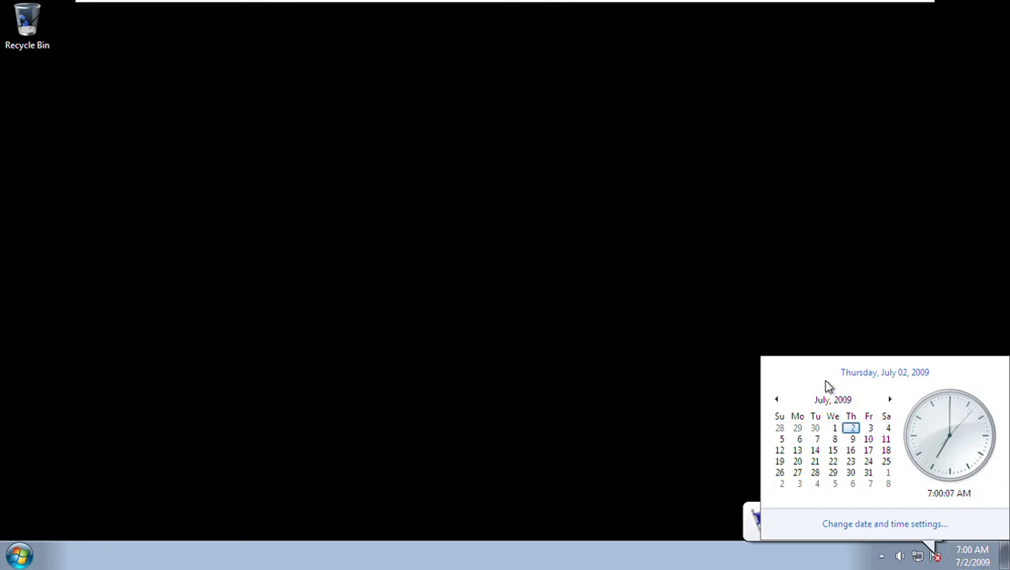
click(575, 324)
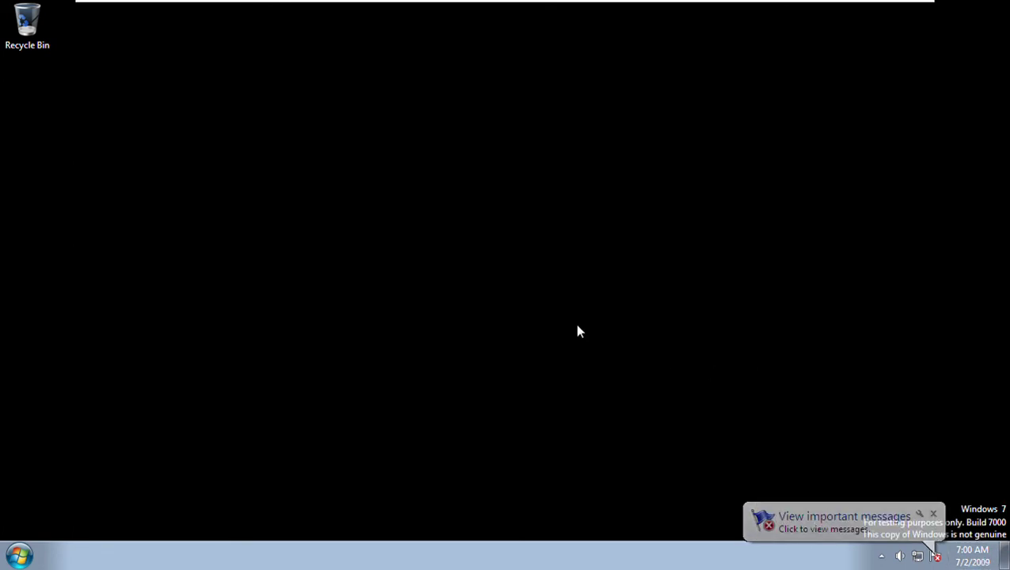
key(Down)
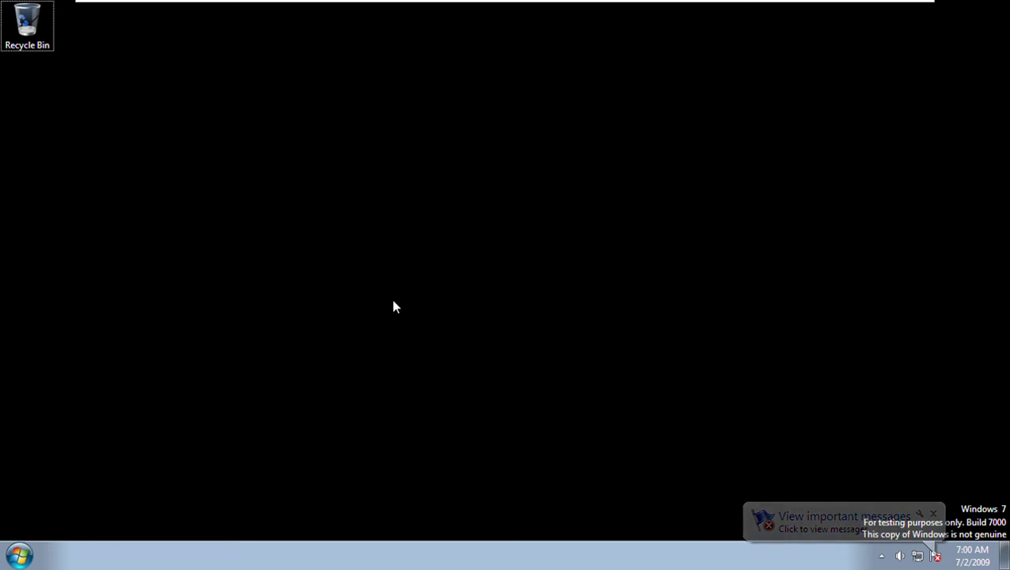
key(super)
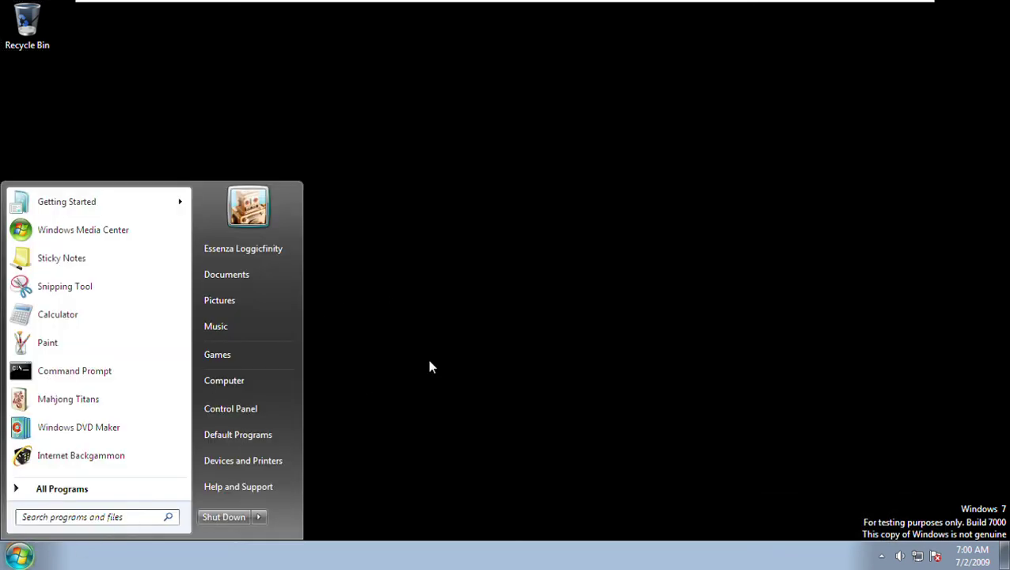
click(428, 365)
right_click(429, 366)
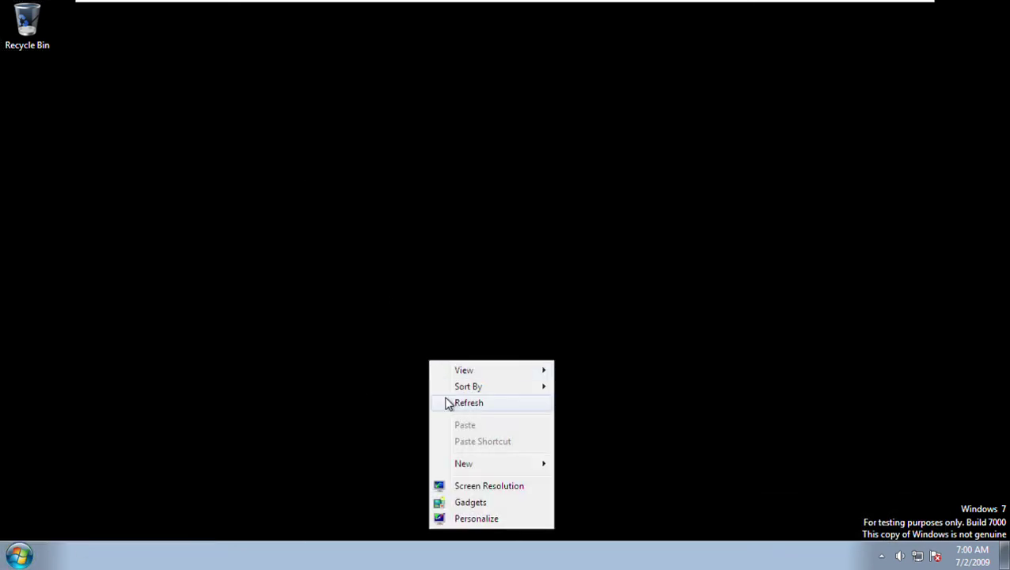
click(289, 412)
drag(289, 408, 214, 499)
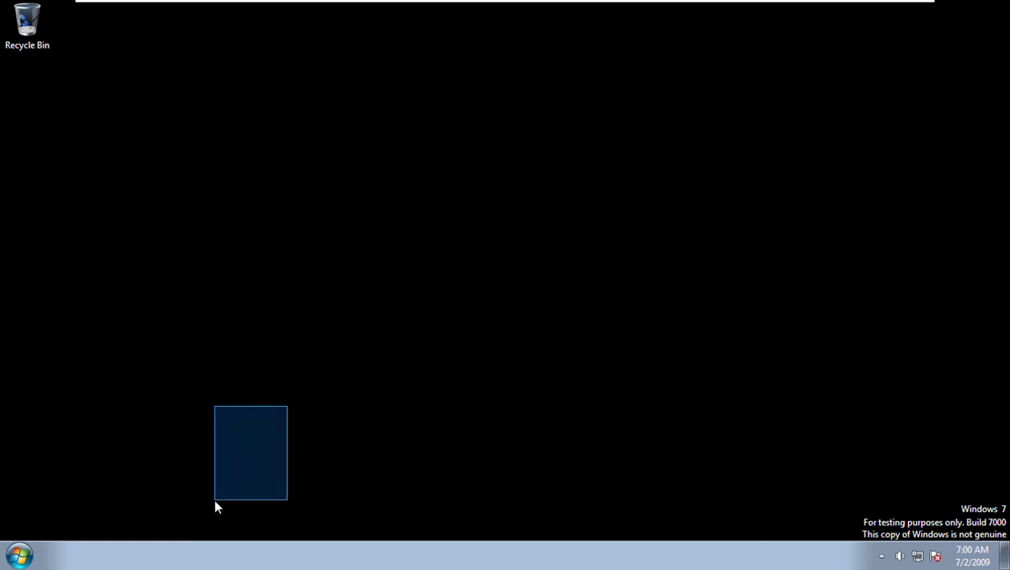
Check the evaluation copy's expiry date in the About Windows dialog and close the dialog
key(super+r)
key(Return)
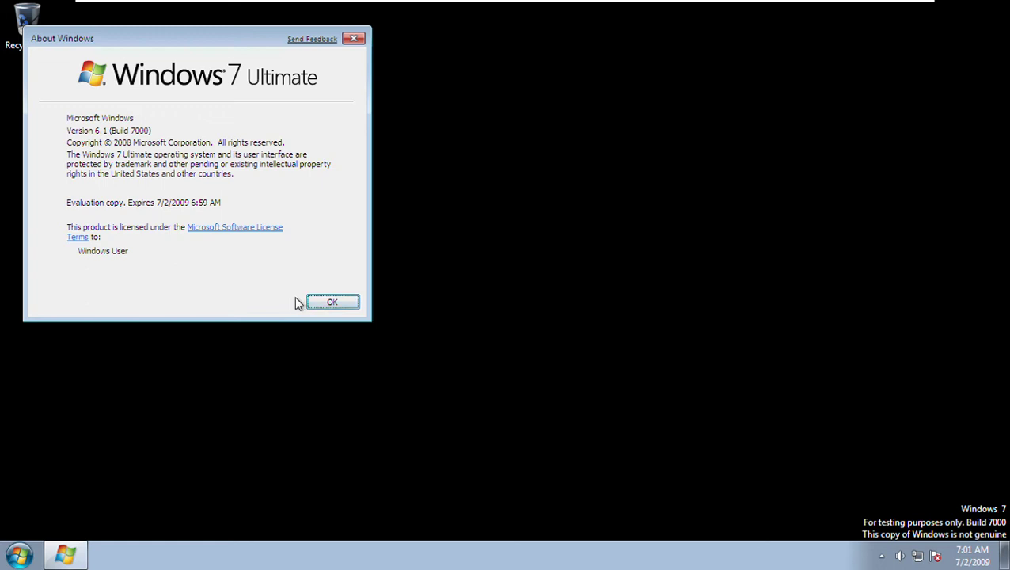
click(345, 301)
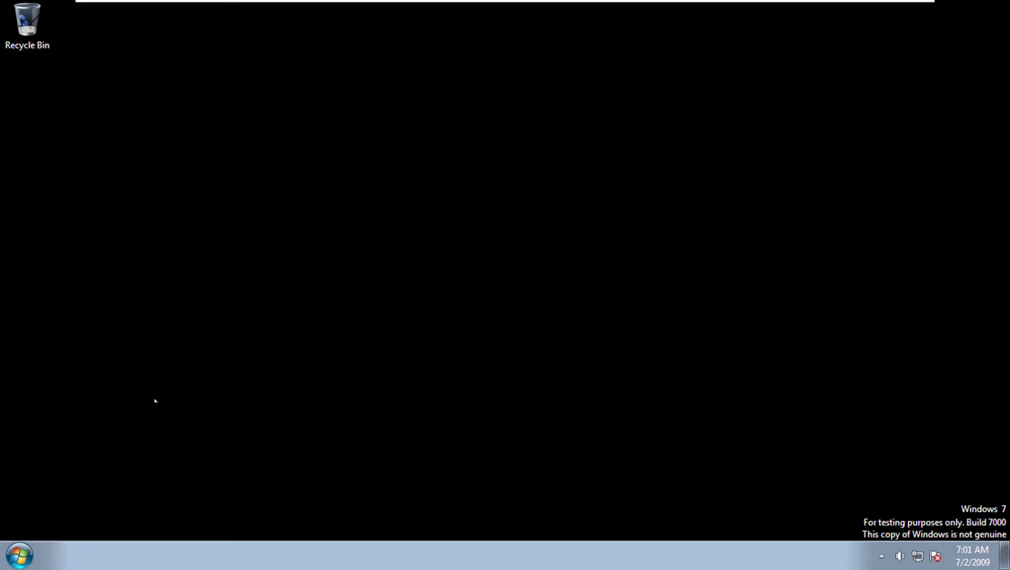
Restart the Windows 7 virtual machine
click(19, 556)
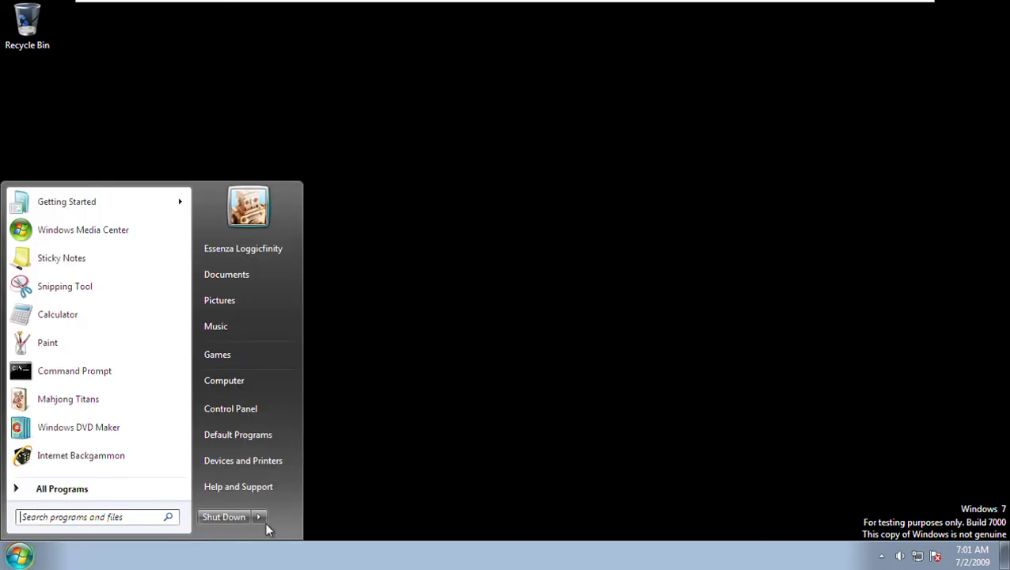
mouse_move(258, 517)
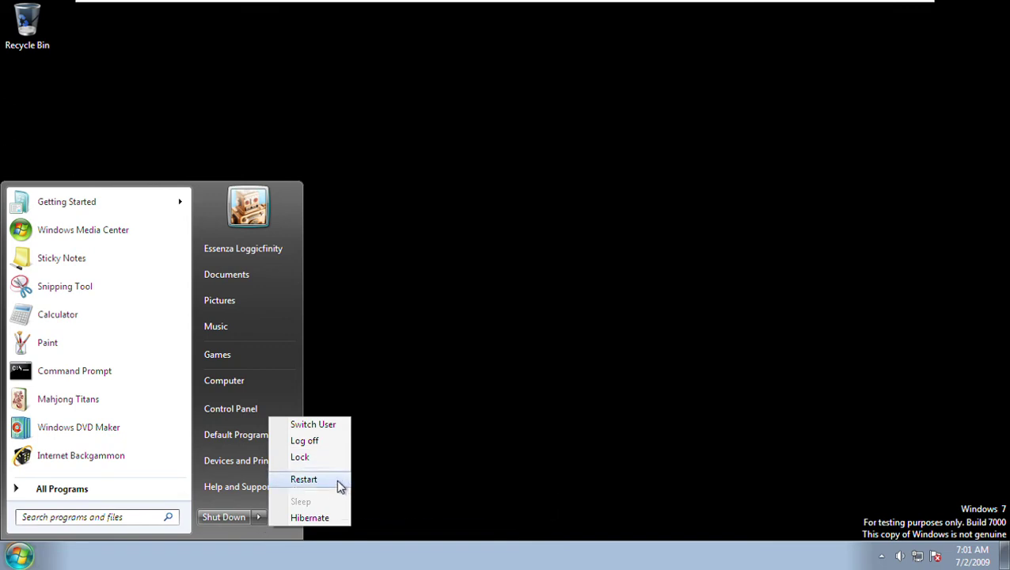
click(304, 479)
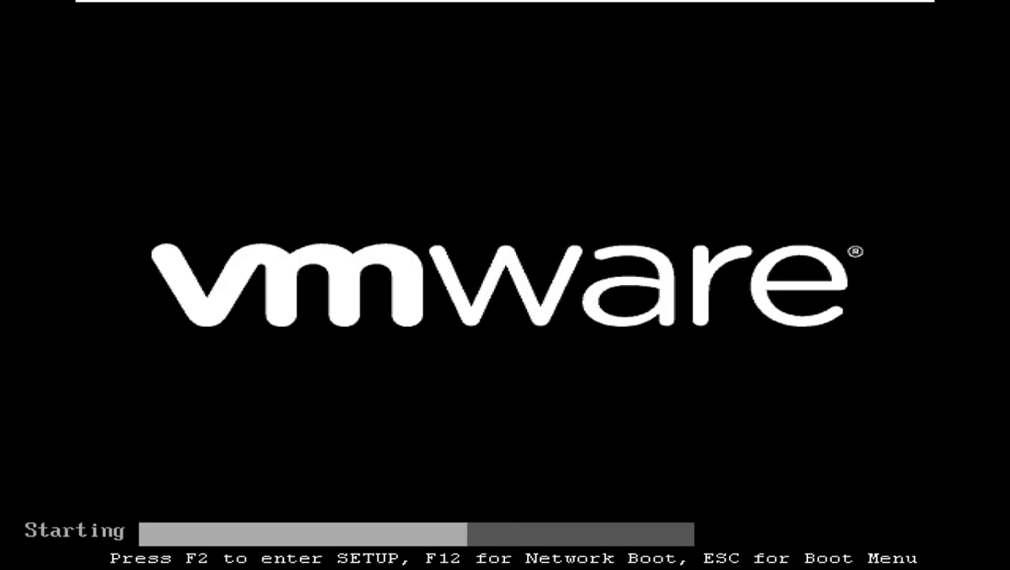
Bring up the boot menu during startup and enter the BIOS setup
key(Escape)
key(Down)
key(Down)
key(Down)
key(Down)
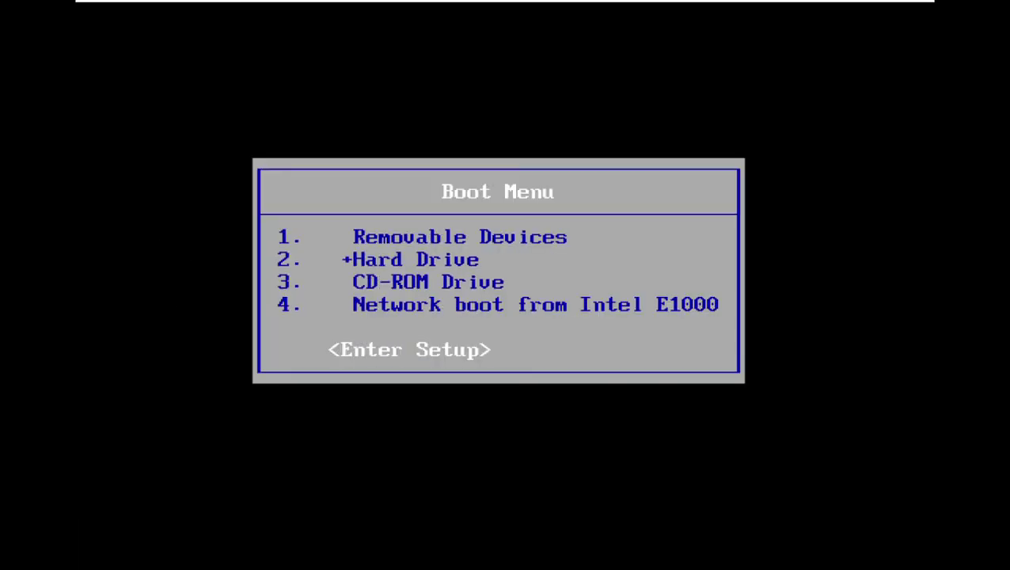
key(Return)
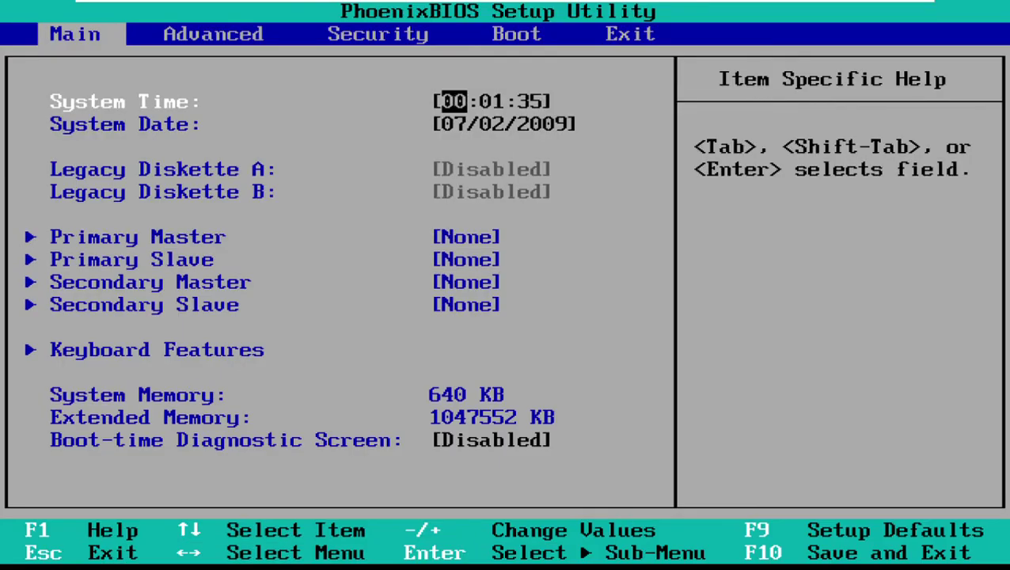
Set the BIOS system time to 00:00:00
key(Return)
text(00)
key(Return)
text(00)
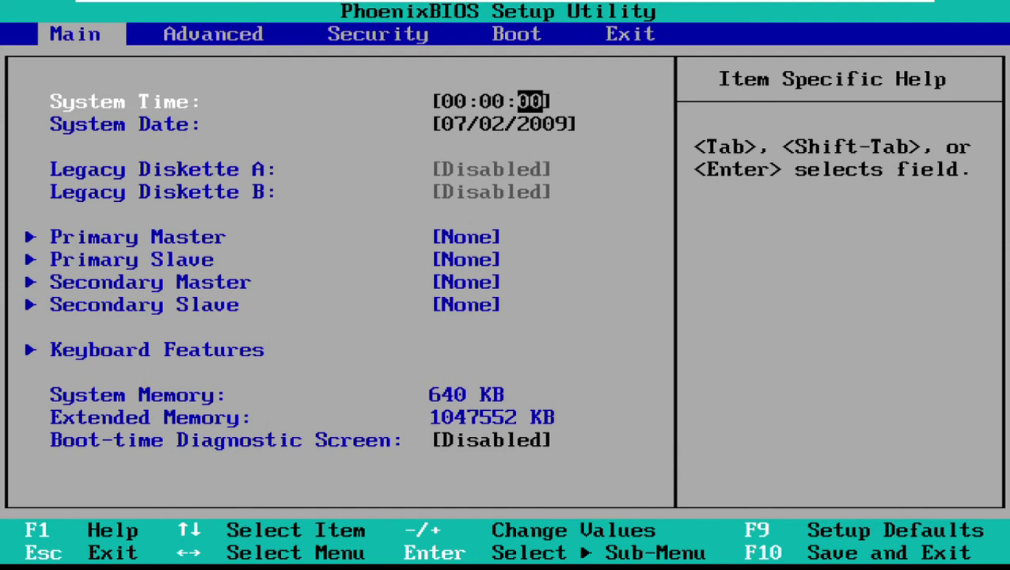
Set the BIOS system time to 06:59:00
key(Down)
key(Up)
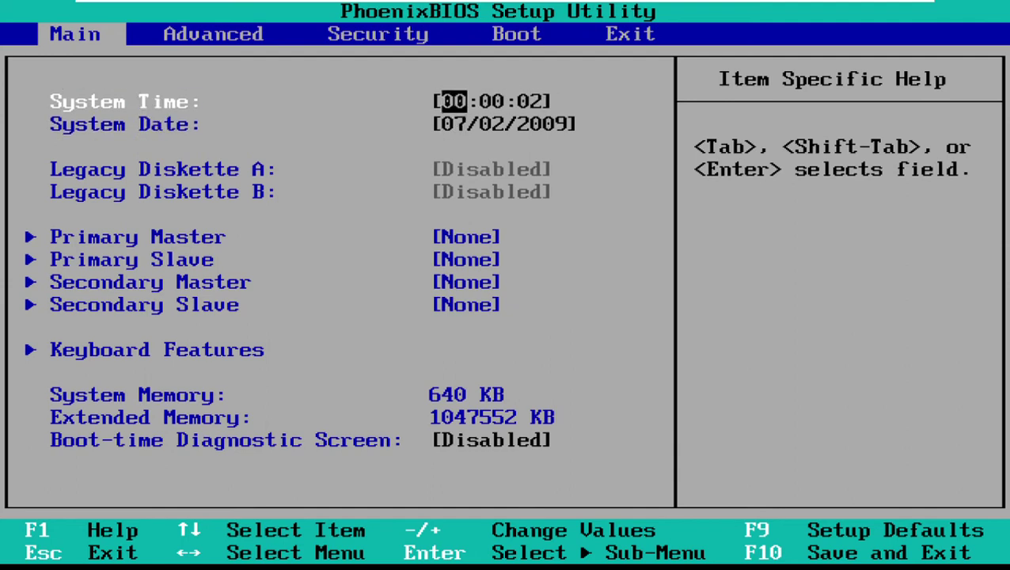
text(06)
key(Return)
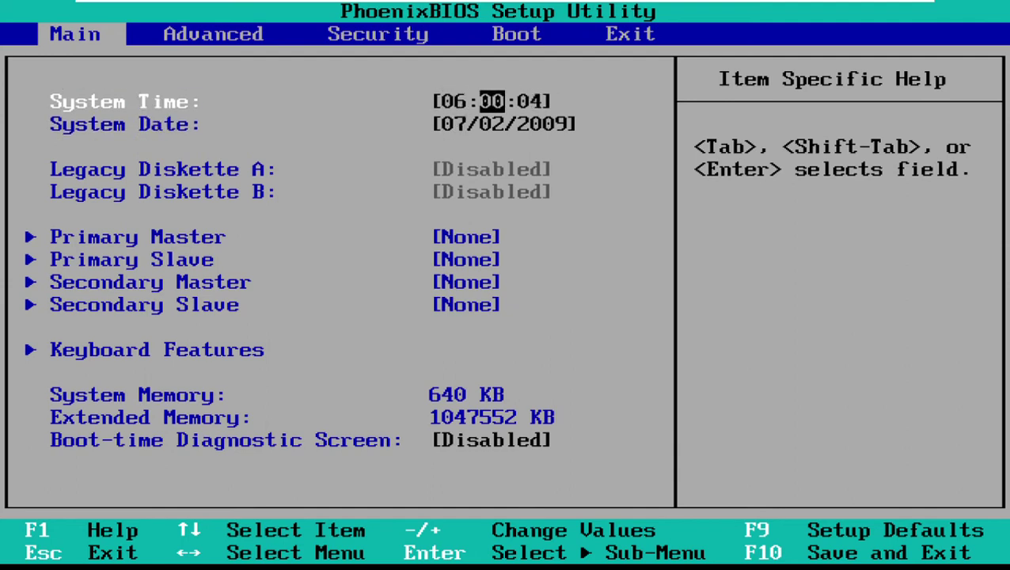
text(59)
key(Return)
text(00)
key(Return)
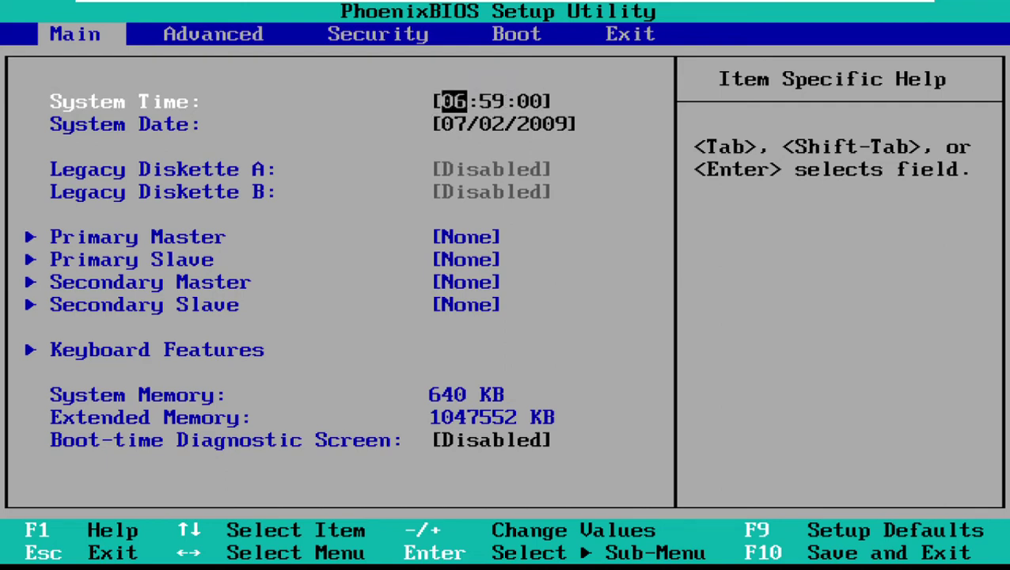
Look through the Advanced page, the Primary Master drive settings and the Boot page without changing anything
key(Down)
key(Right)
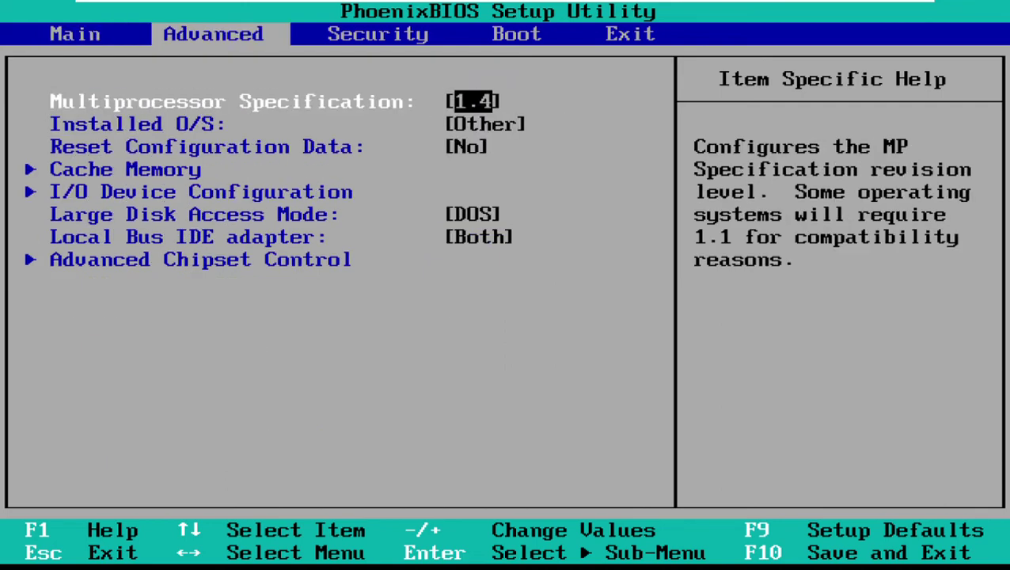
key(Left)
key(Down)
key(Down)
key(Down)
key(Down)
key(Return)
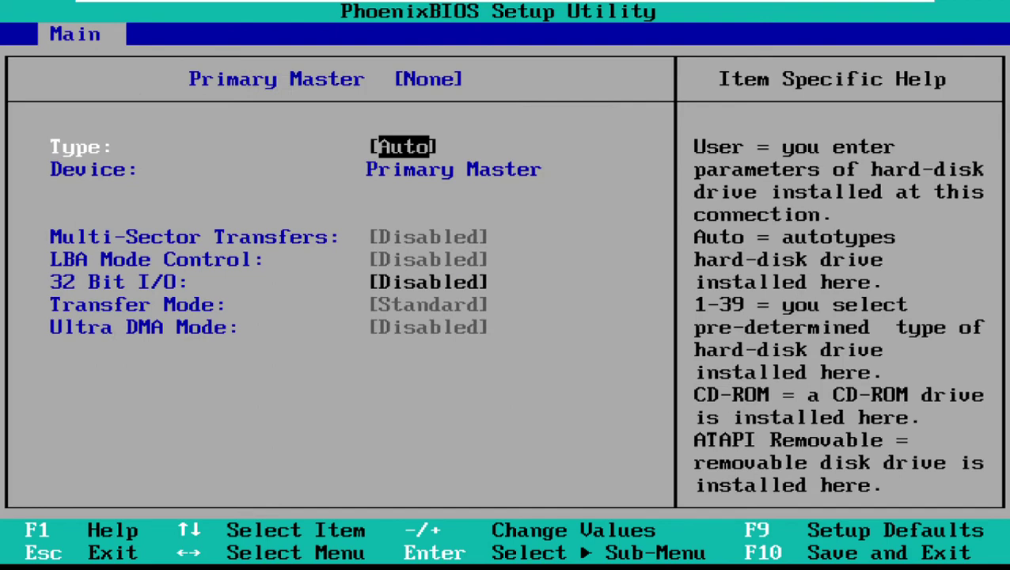
key(Down)
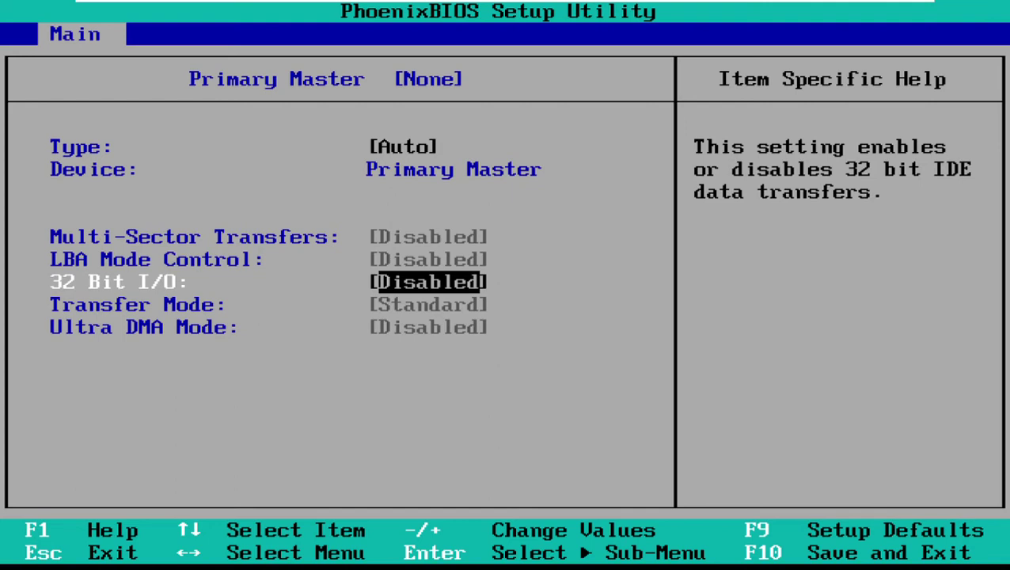
key(Up)
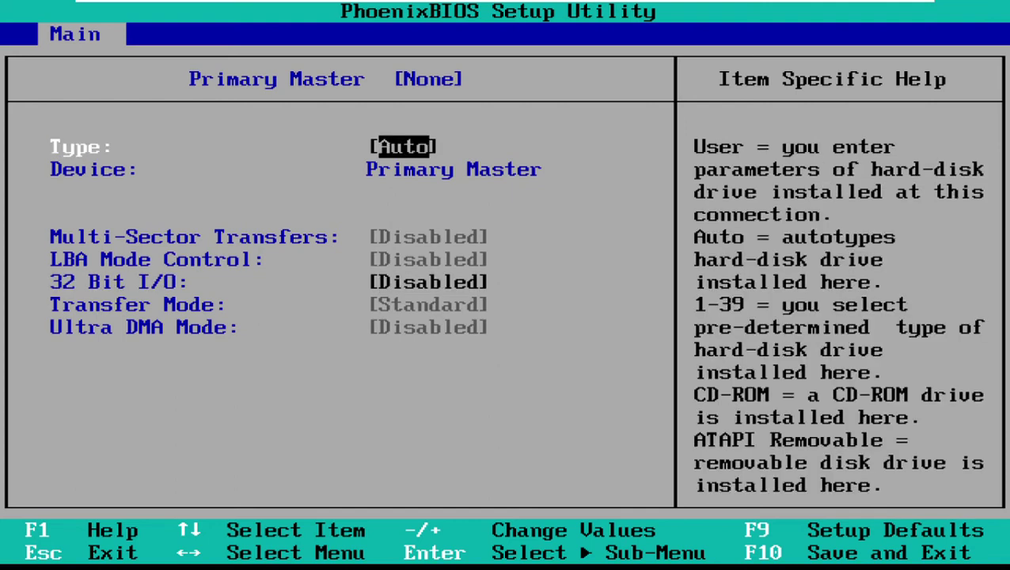
key(Down)
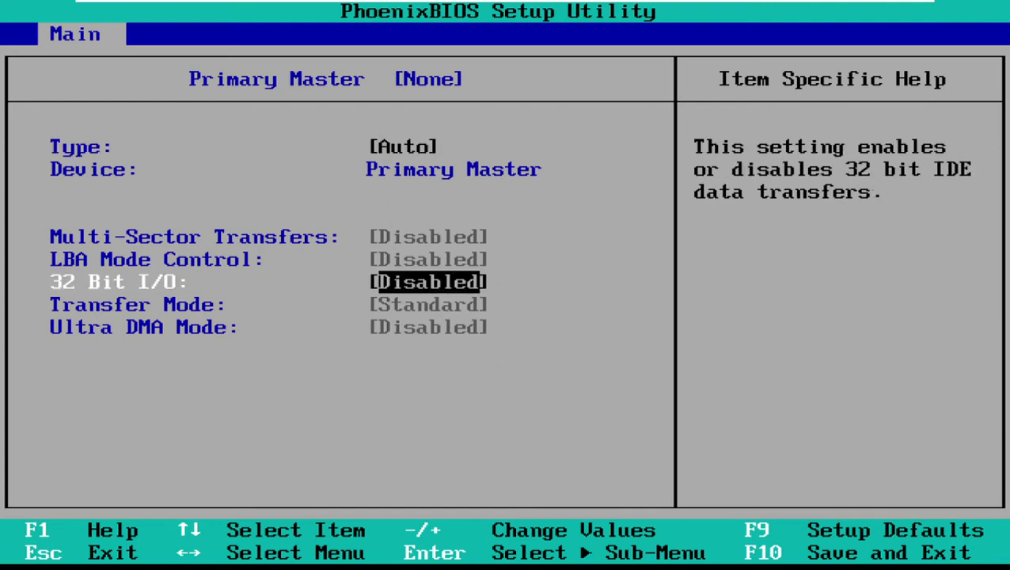
key(Up)
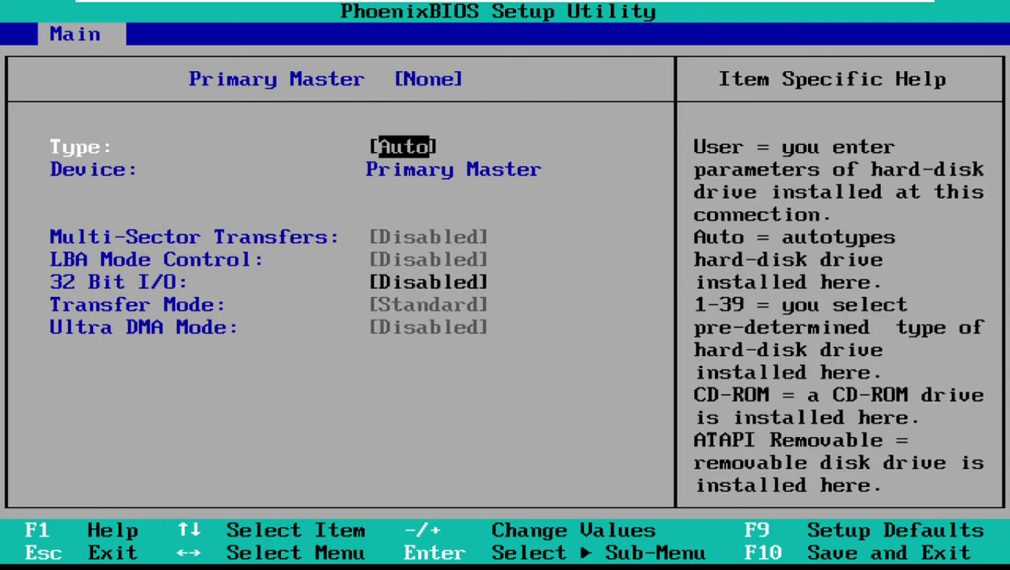
key(Escape)
key(Left)
key(Left)
key(Left)
key(Left)
key(Left)
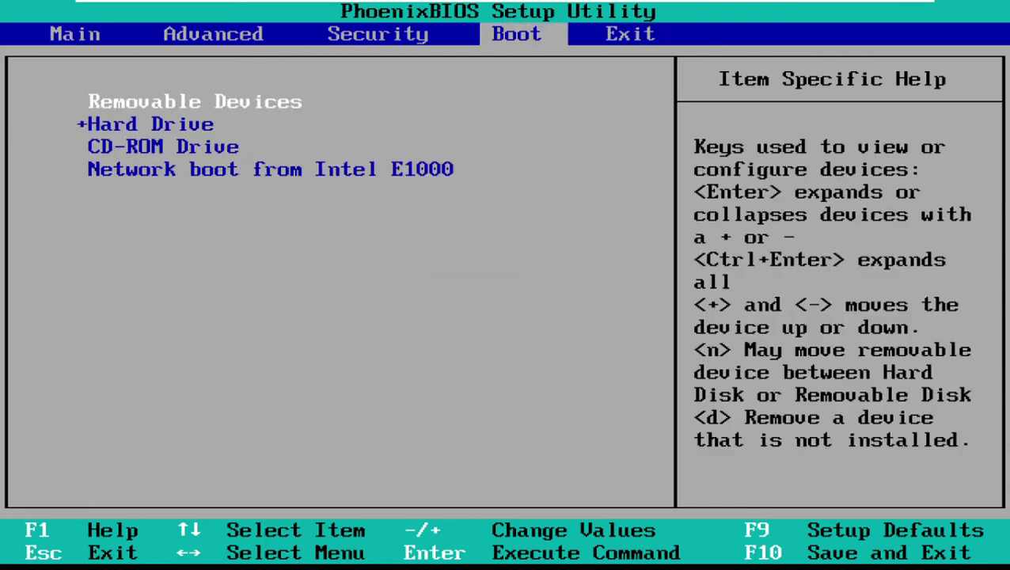
Set the BIOS system date to 07/07/2009, then save the configuration and exit setup
key(Down)
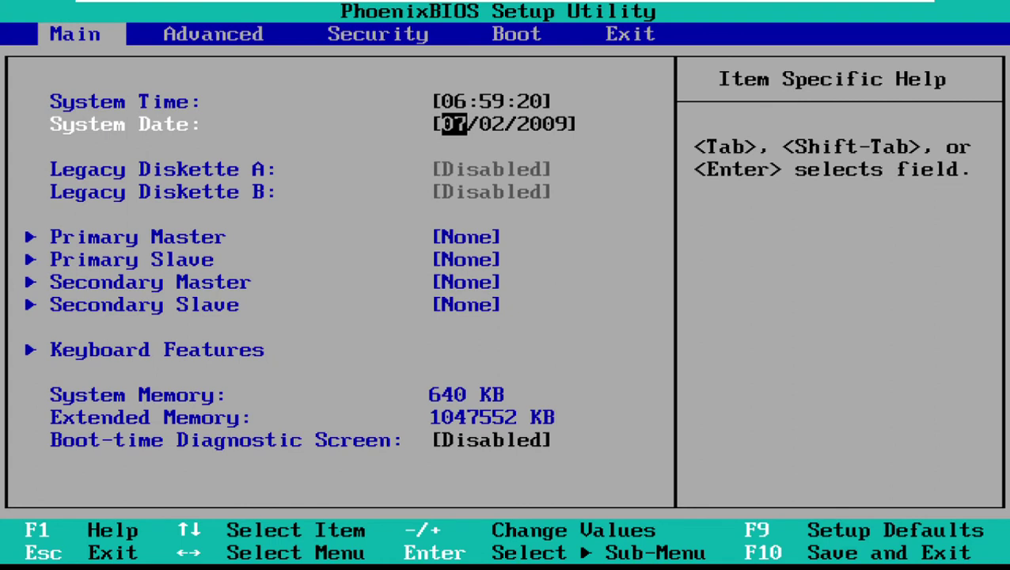
key(Tab)
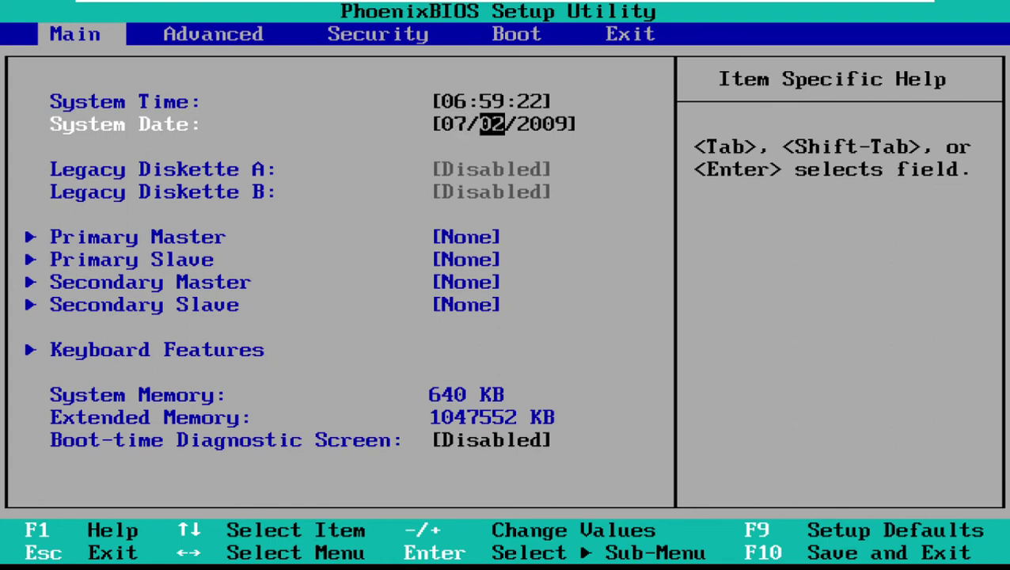
text(07)
key(Tab)
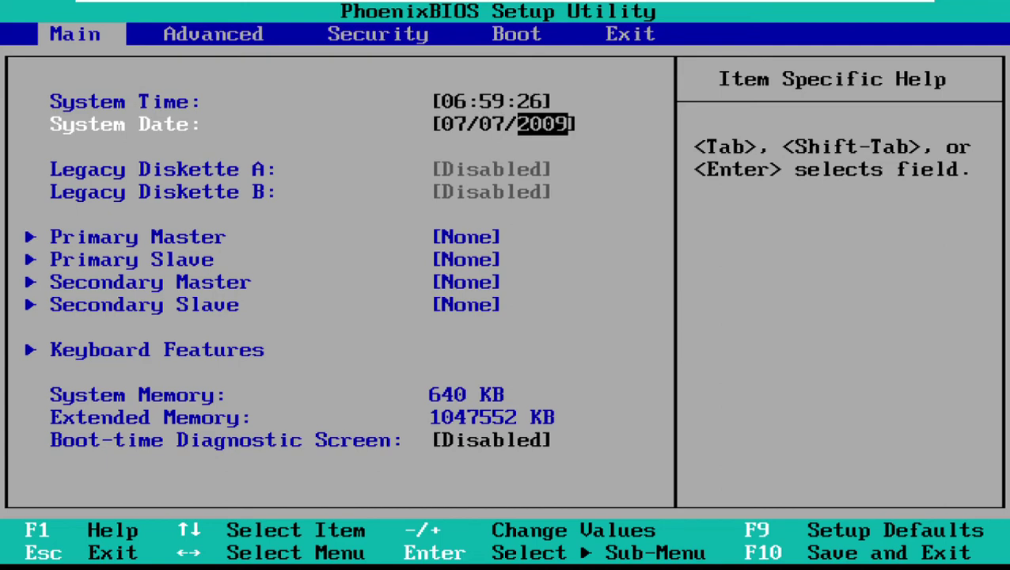
key(F10)
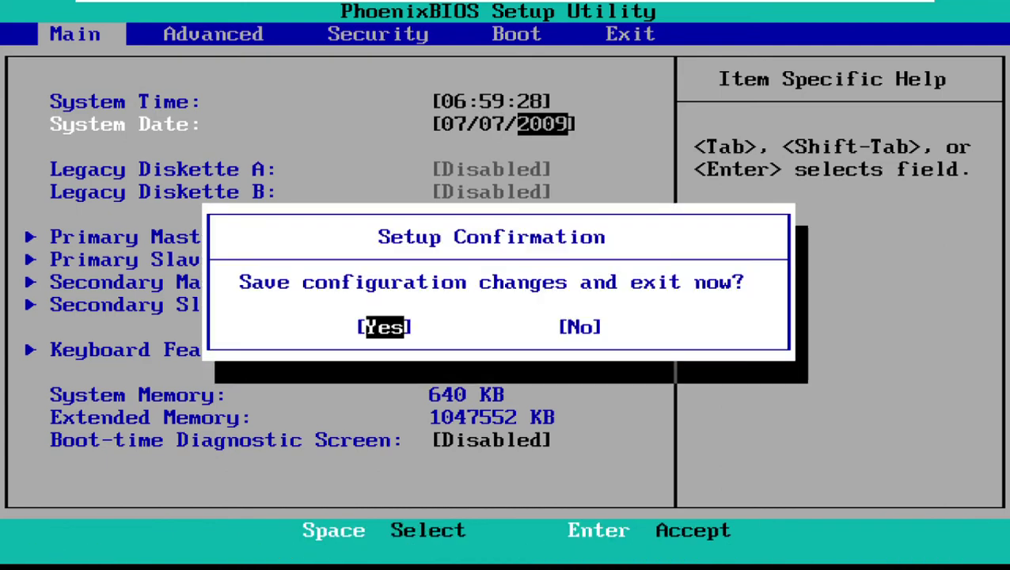
key(Return)
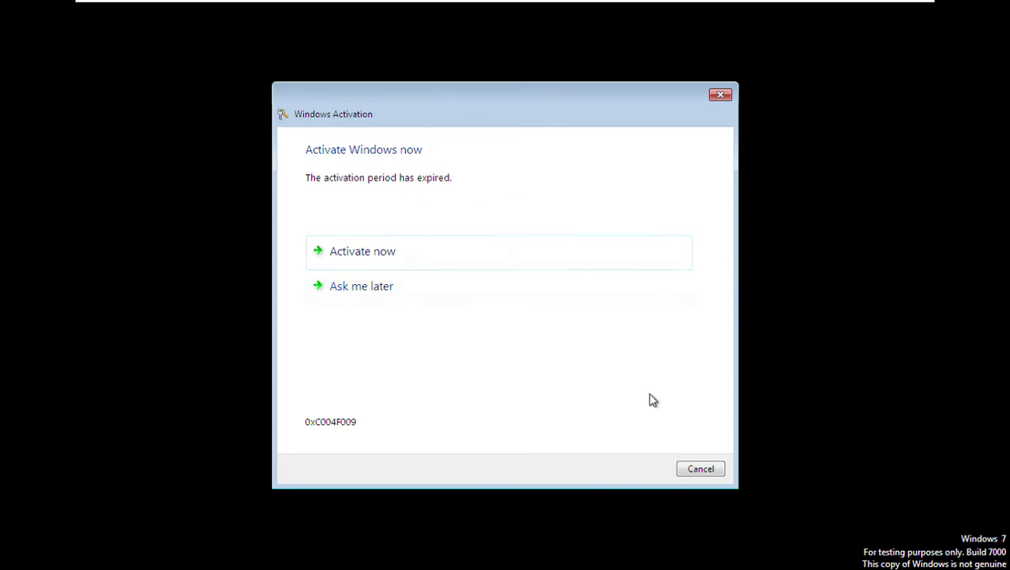
Cancel the Windows Activation prompt and check the Windows build and evaluation expiry with winver
click(699, 469)
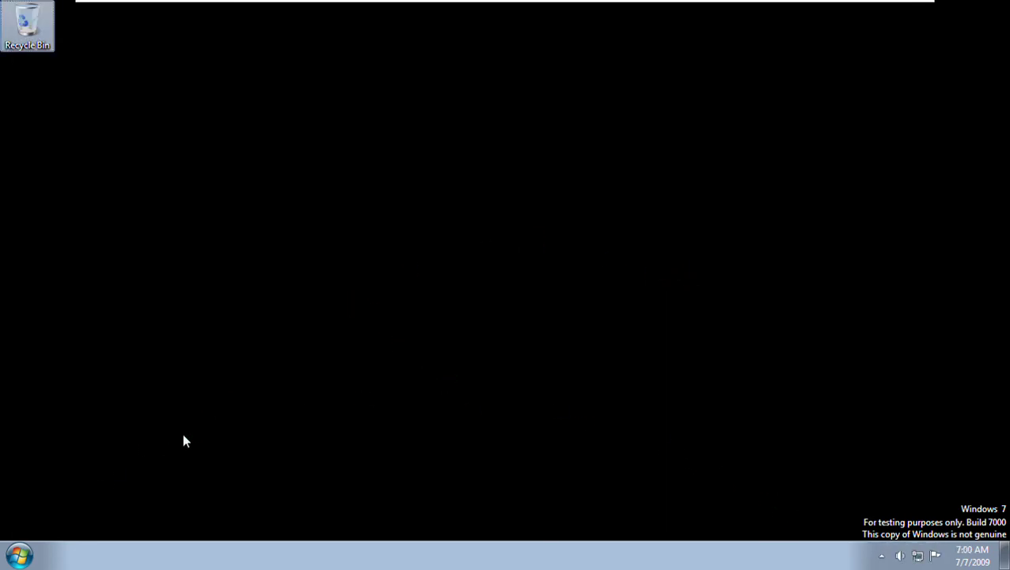
key(super+r)
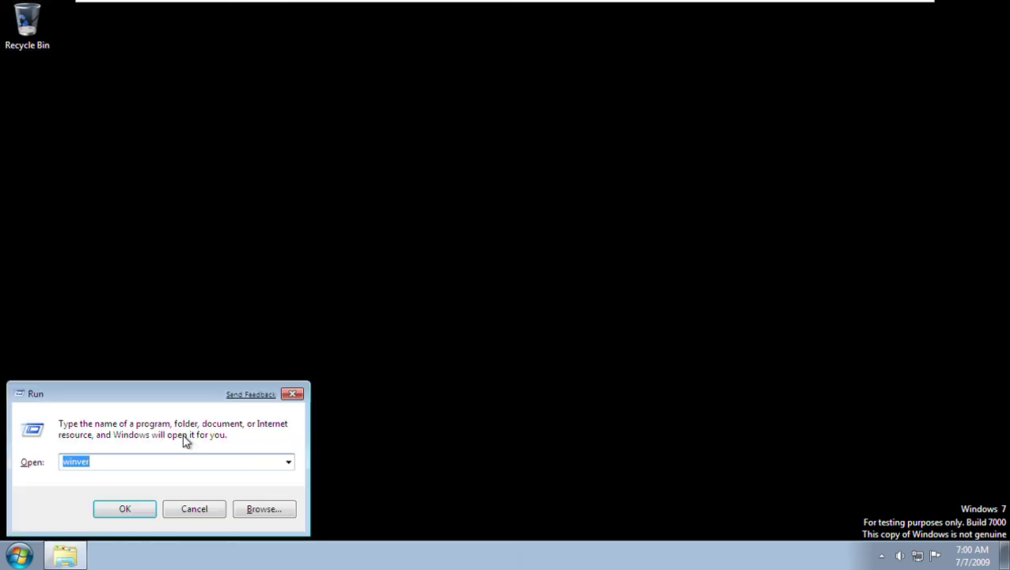
key(Return)
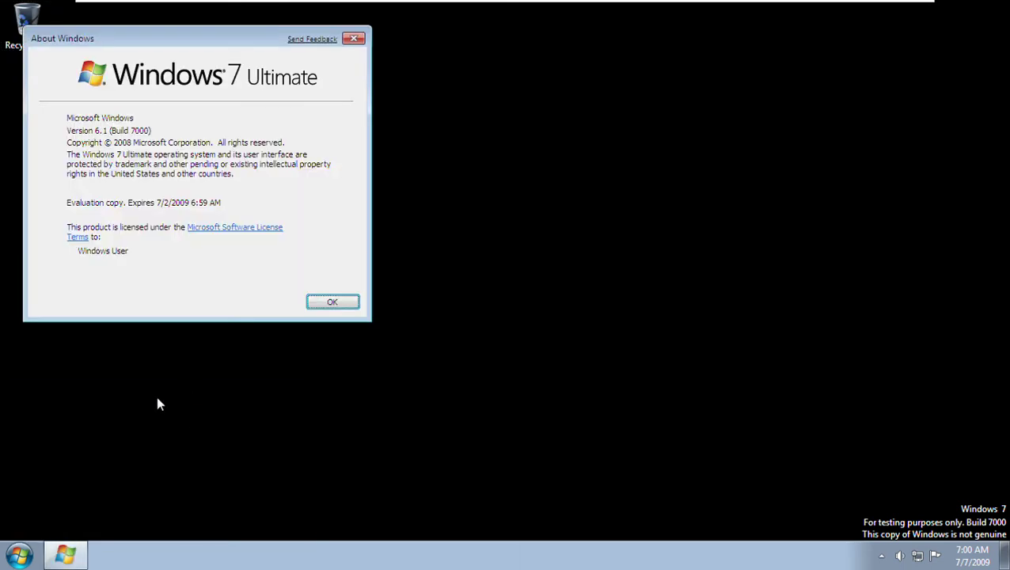
click(166, 397)
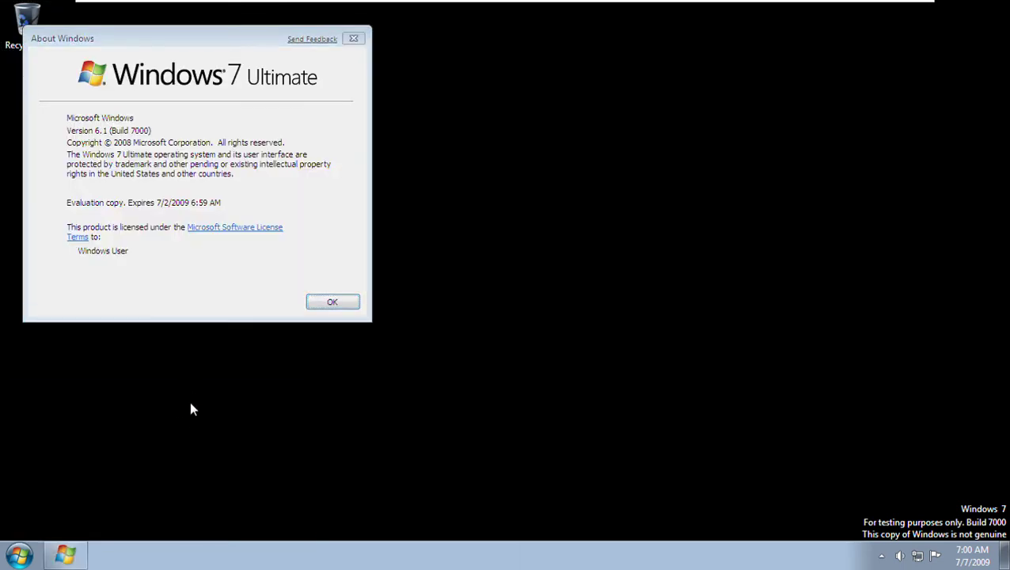
click(332, 304)
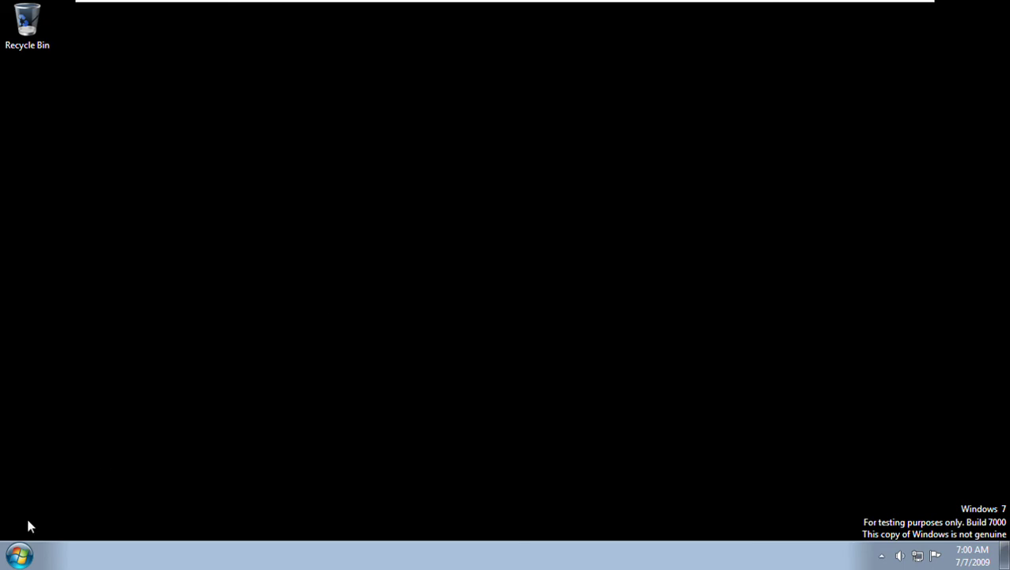
Restart Windows and enter the BIOS setup through the boot menu
click(18, 553)
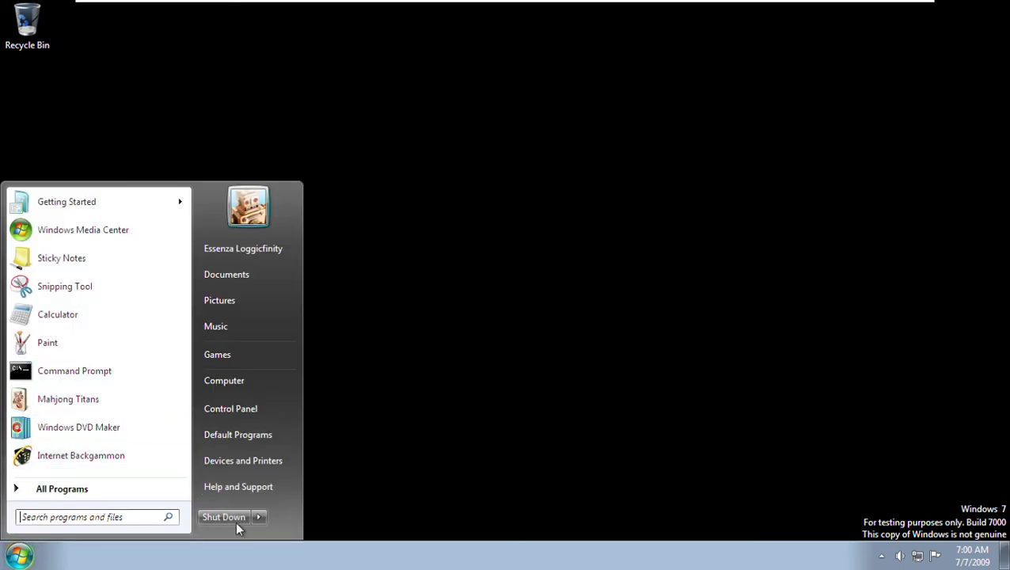
mouse_move(260, 517)
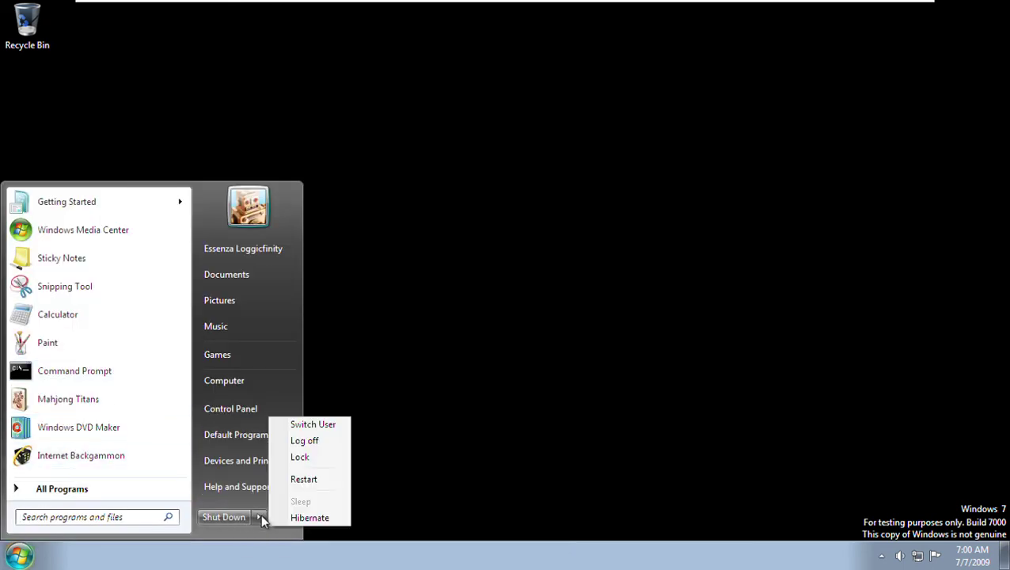
click(303, 480)
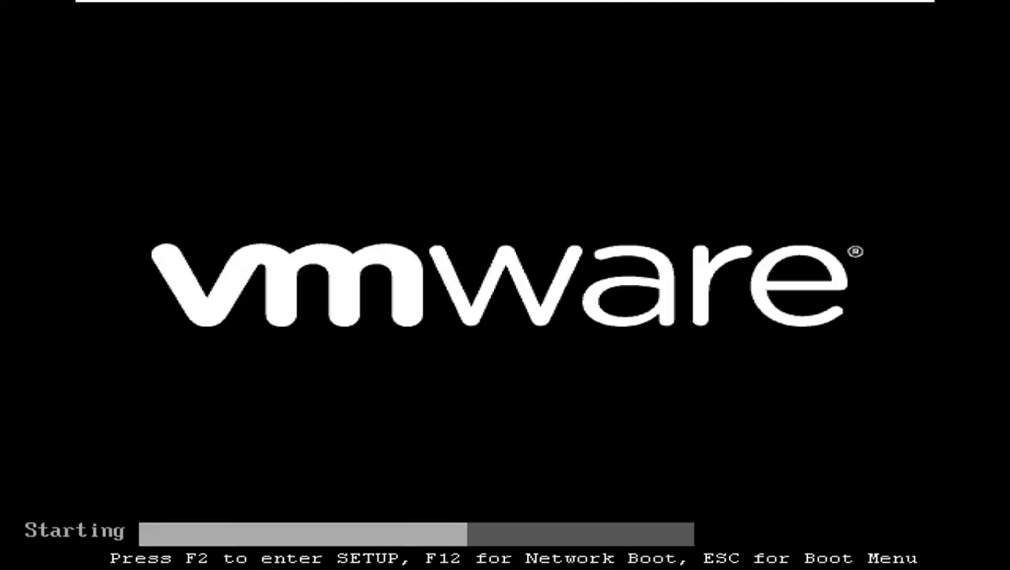
key(Escape)
key(Return)
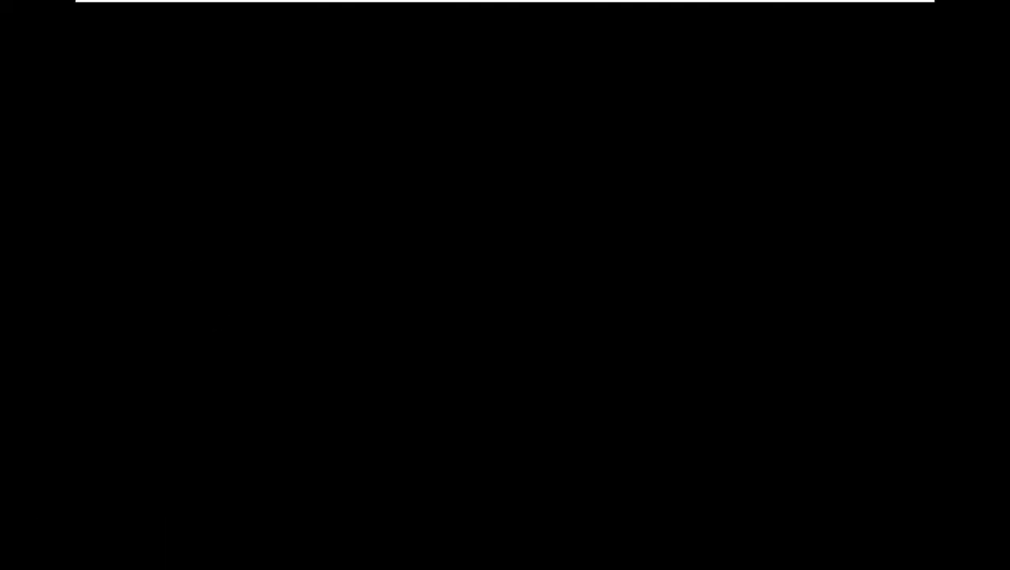
Set the BIOS system time back to 06:59
key(minus)
key(Tab)
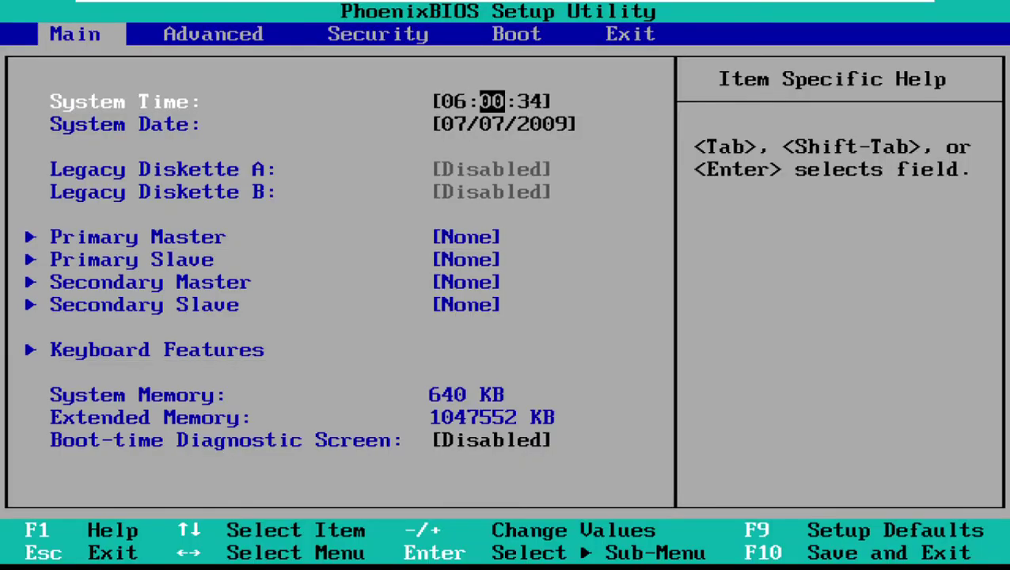
key(minus)
key(Tab)
key(Down)
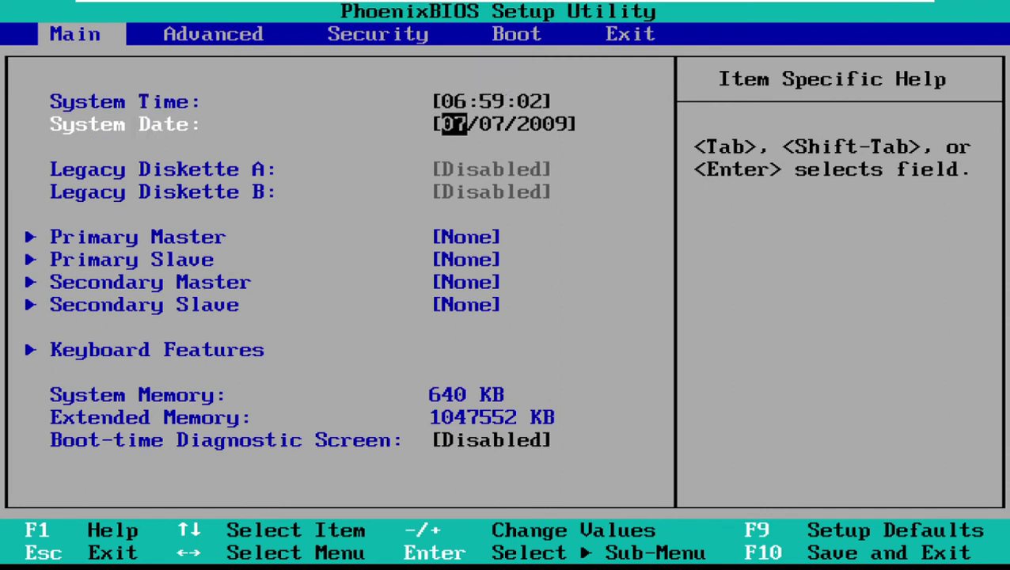
Set the BIOS system date to 08/03/2009, save the configuration and boot into Windows
text(09)
key(minus)
key(Right)
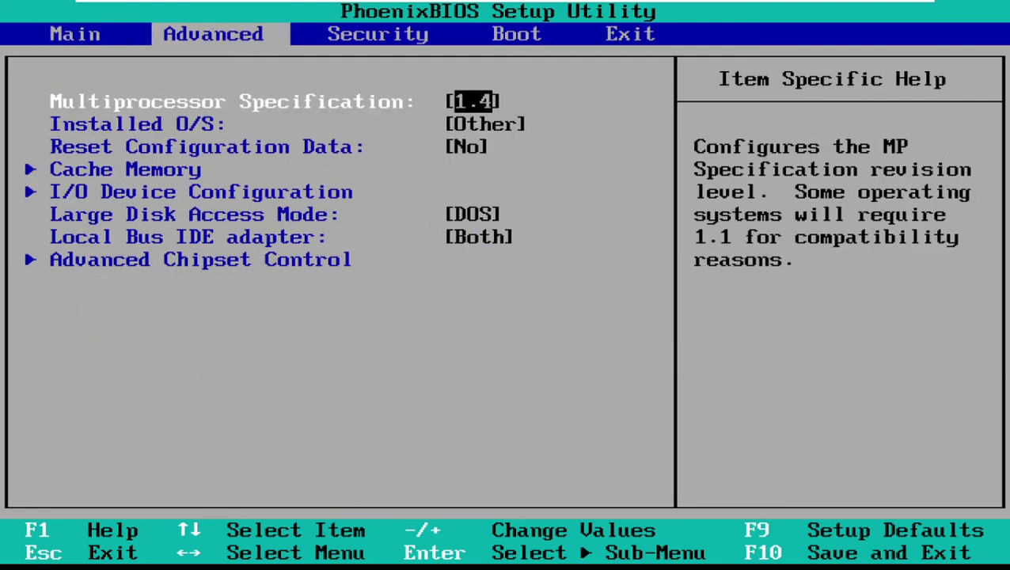
key(Left)
key(Down)
key(Tab)
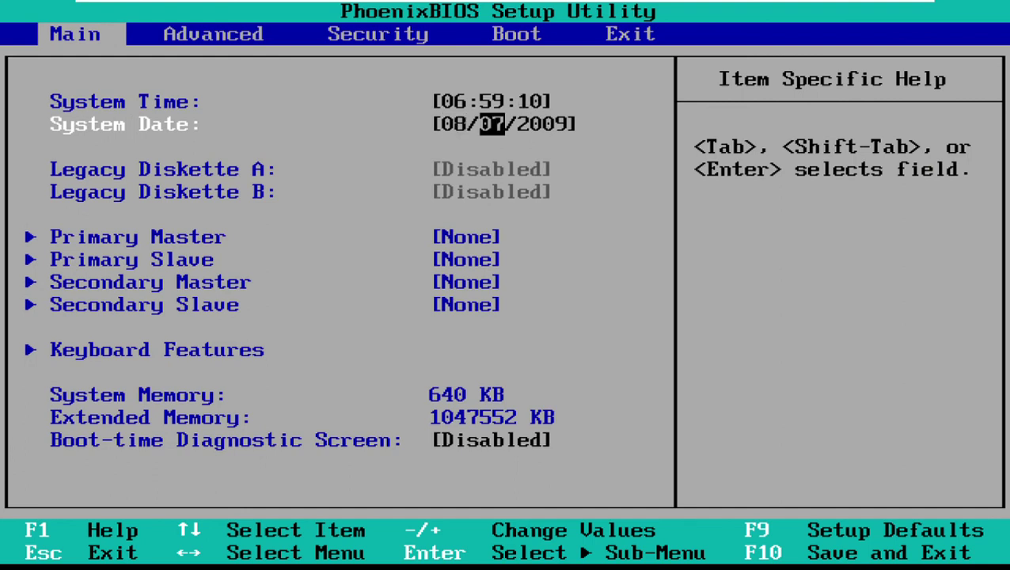
key(3)
key(F10)
key(Return)
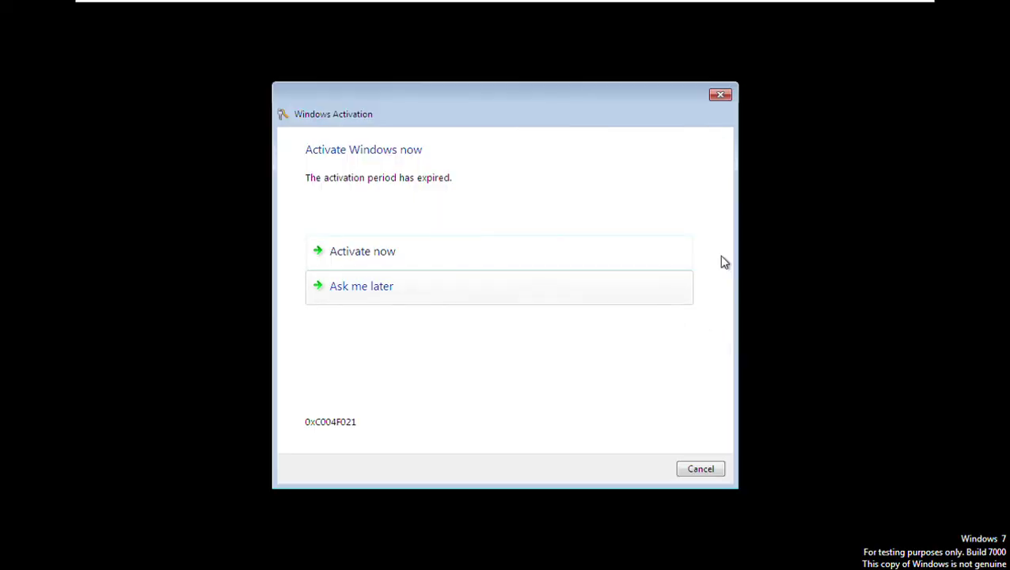
Cancel the Windows Activation prompt and restart Windows
click(681, 470)
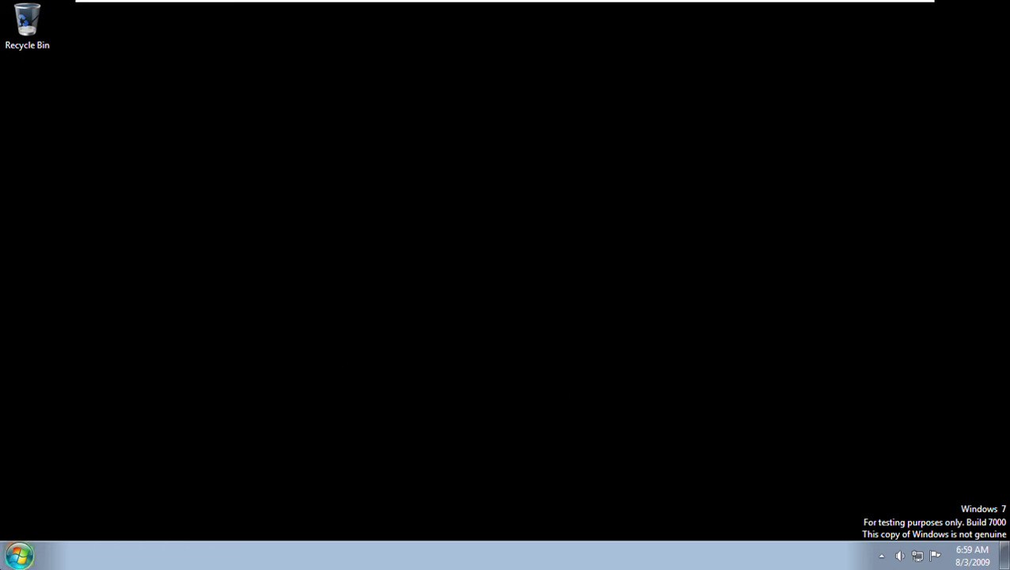
click(19, 555)
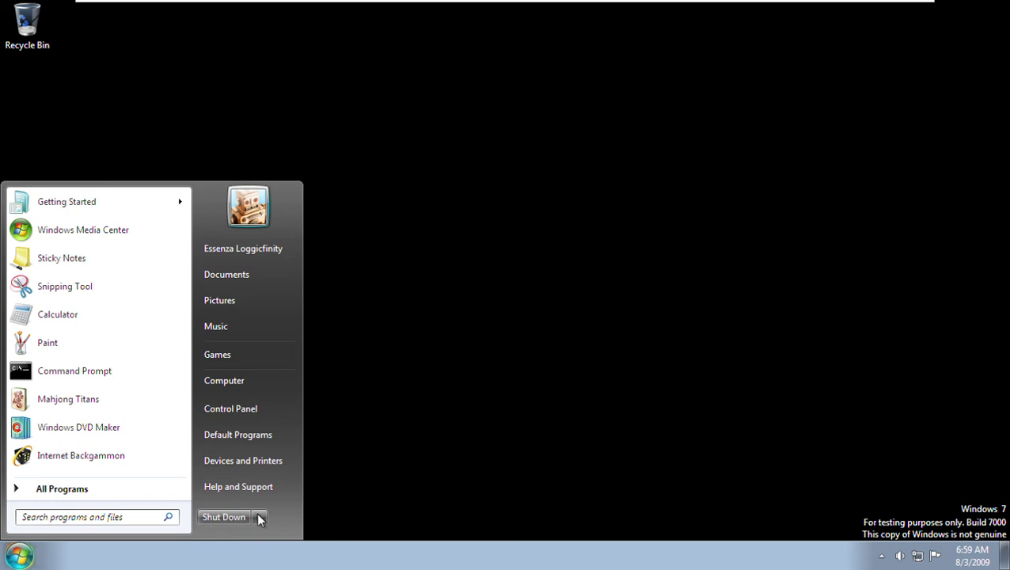
mouse_move(257, 517)
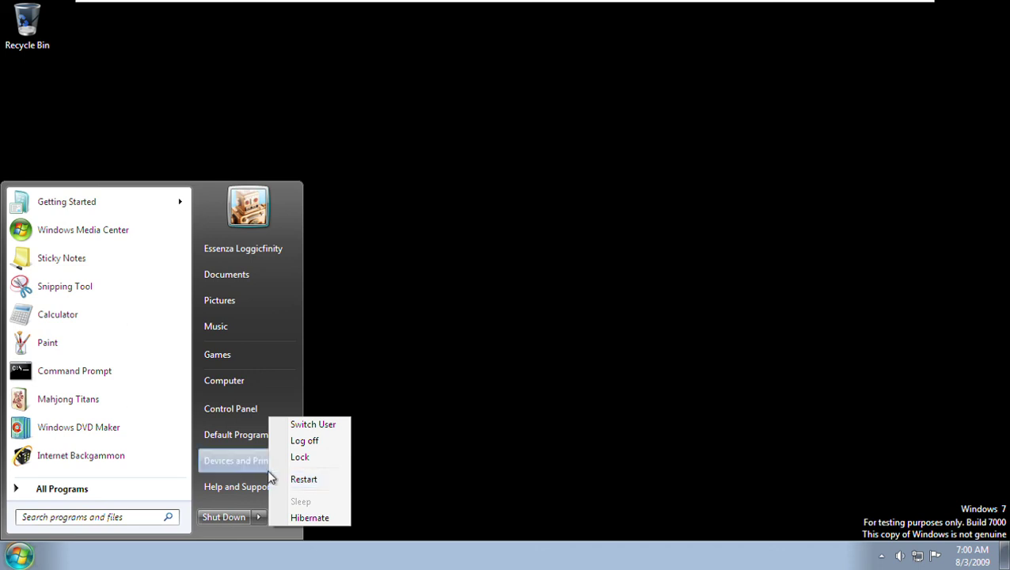
click(305, 482)
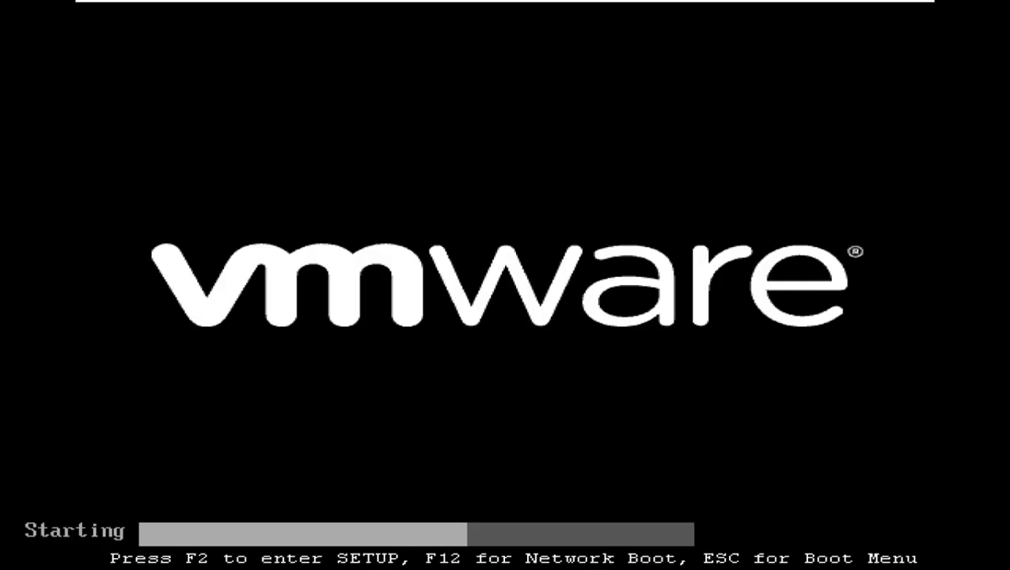
Bring up the boot menu during startup and choose to enter the BIOS setup
key(Escape)
key(Down)
key(Down)
key(Down)
key(Down)
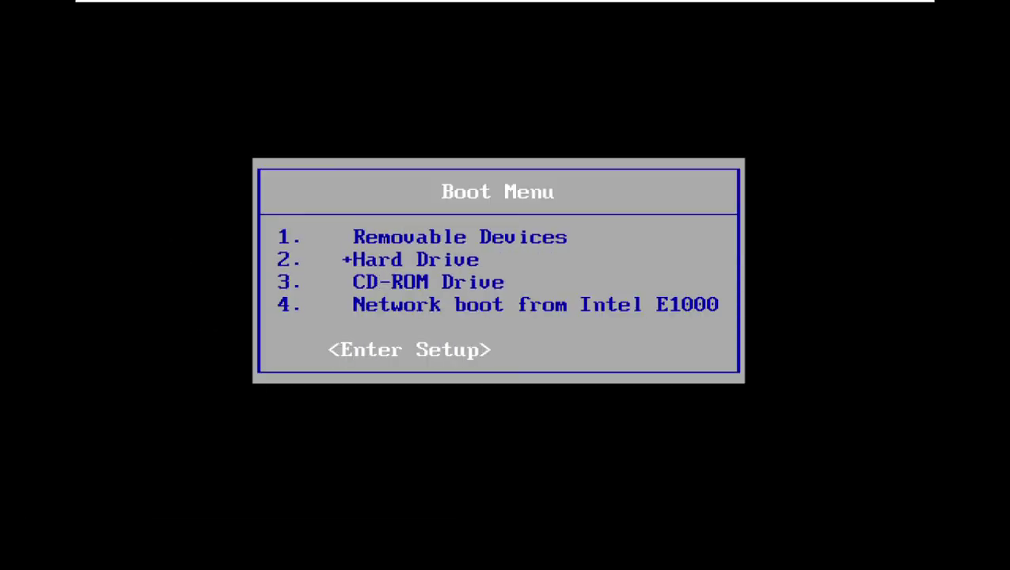
key(Return)
Set the BIOS system time to 06:59:00
key(minus)
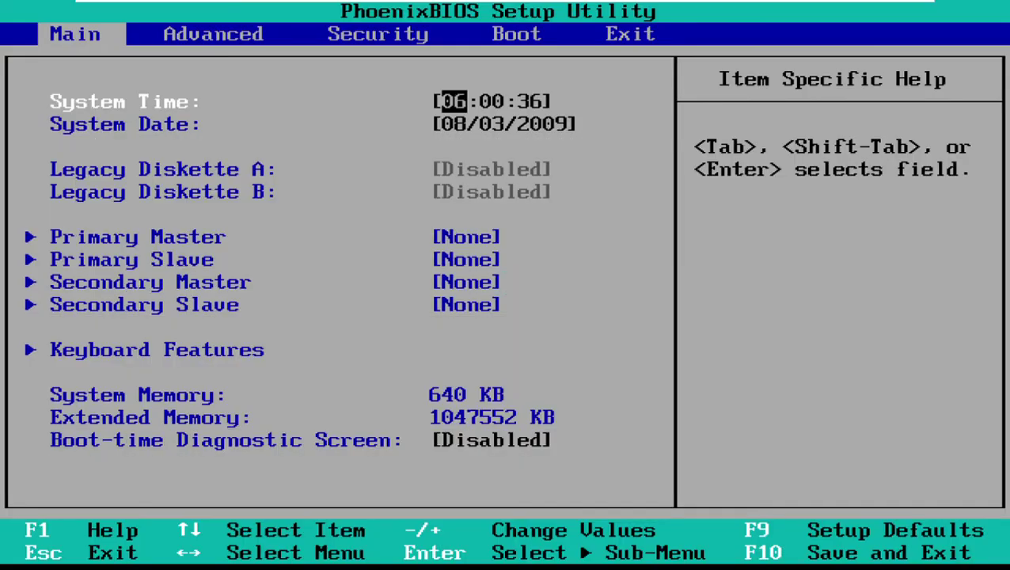
key(Tab)
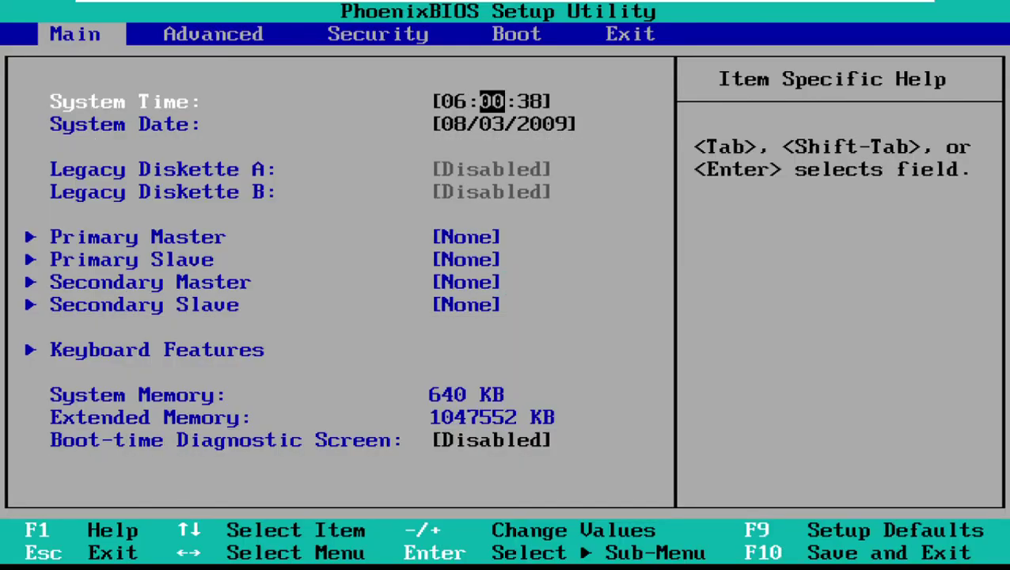
key(minus)
key(Tab)
key(Down)
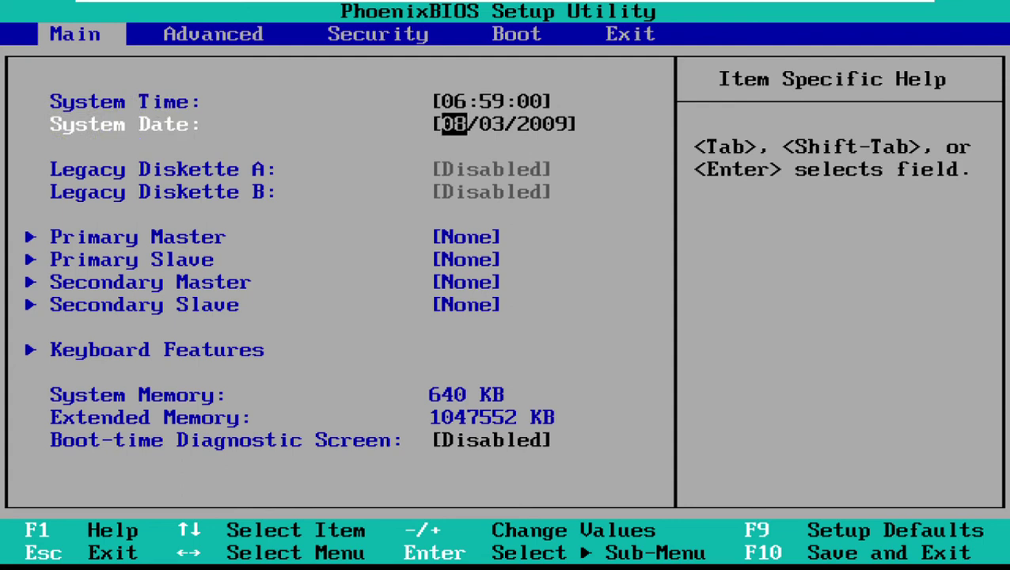
Set the BIOS system date to 07/02/2010, then save the configuration and exit setup
text(01)
key(Right)
key(Left)
key(Down)
text(7)
key(Tab)
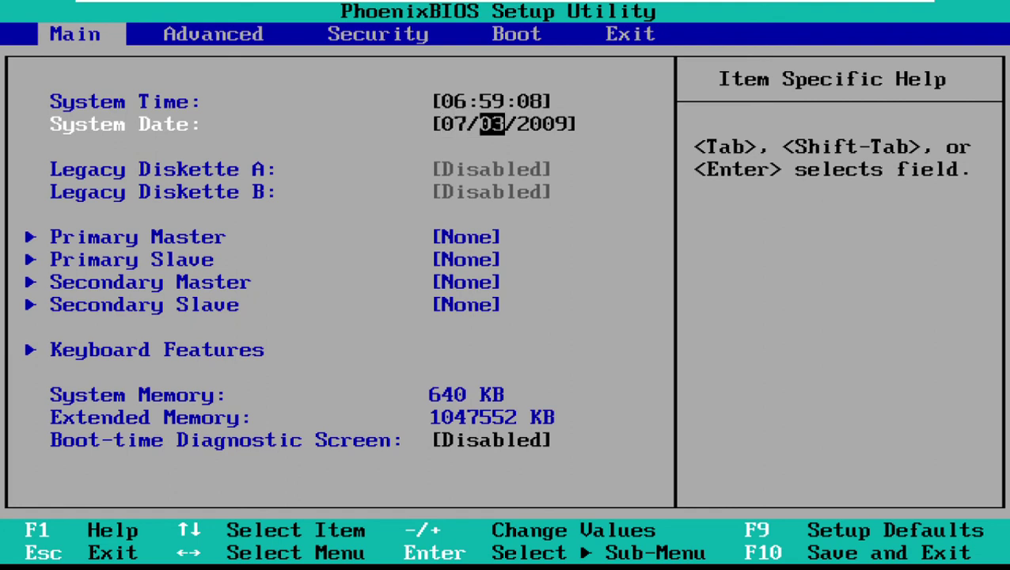
text(2)
key(Tab)
text(2010)
key(Tab)
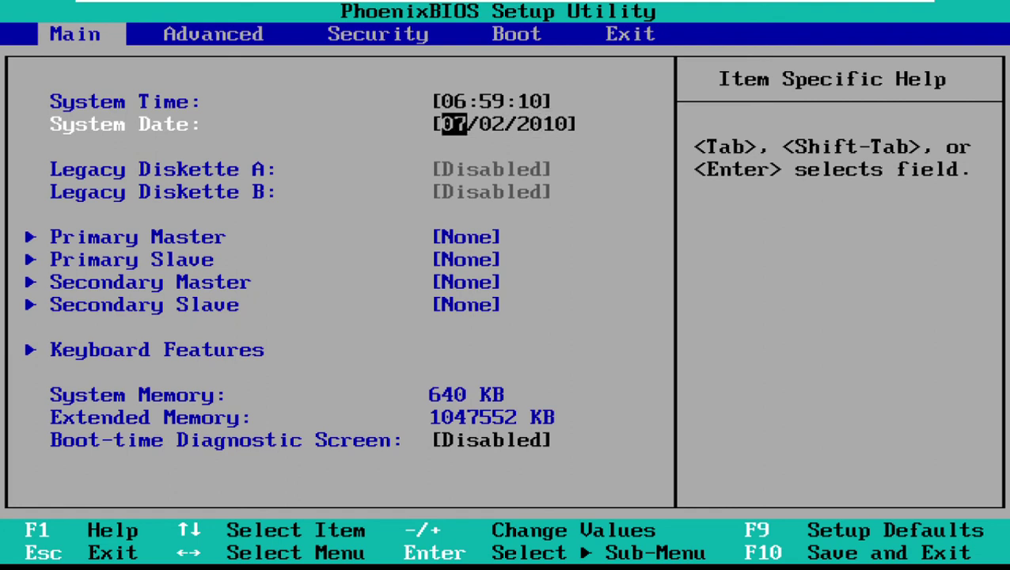
key(F10)
key(Return)
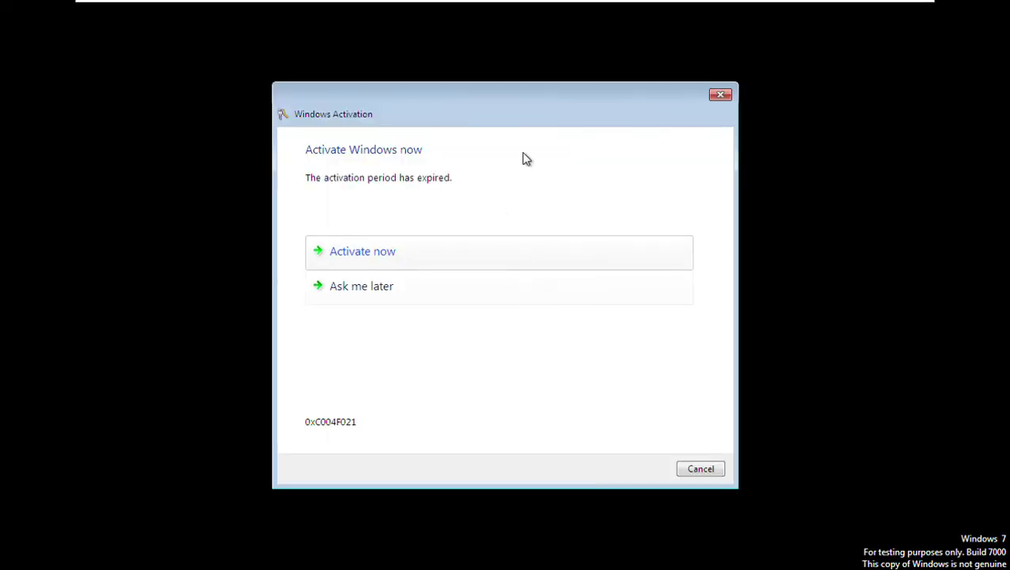
Postpone Windows activation with Ask me later, accept the genuine software notice and shut down Windows
click(549, 292)
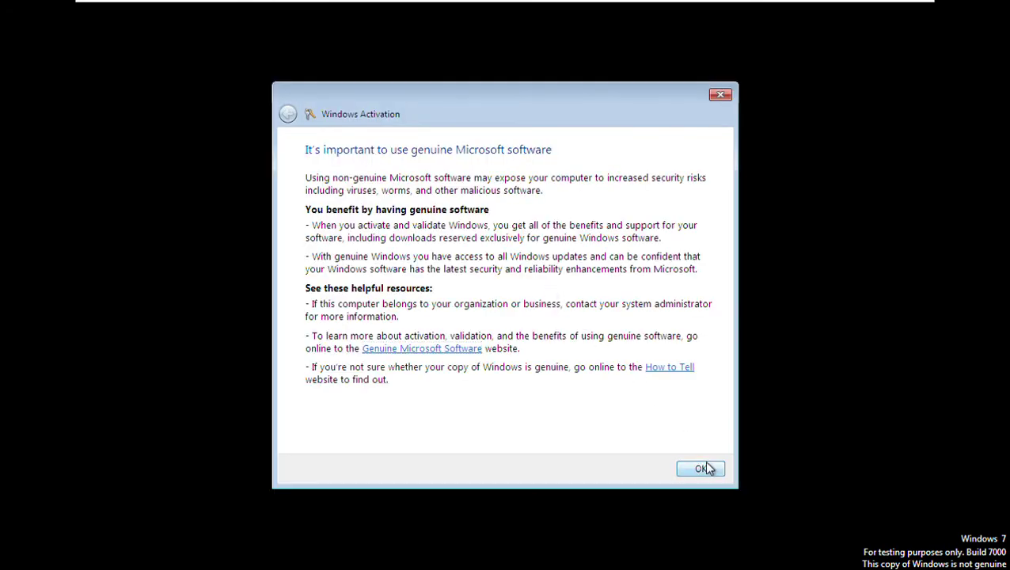
click(706, 463)
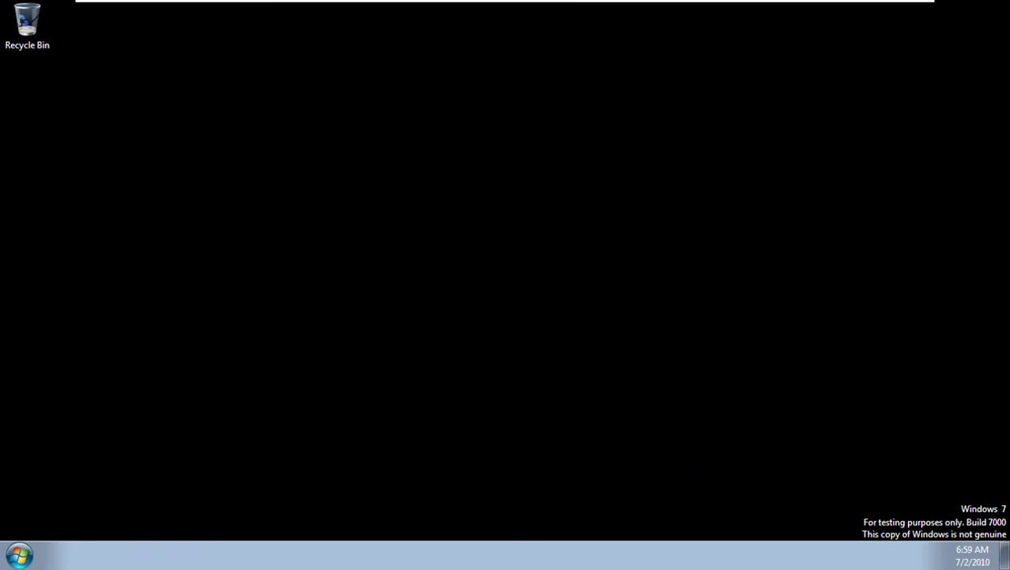
drag(567, 302, 550, 395)
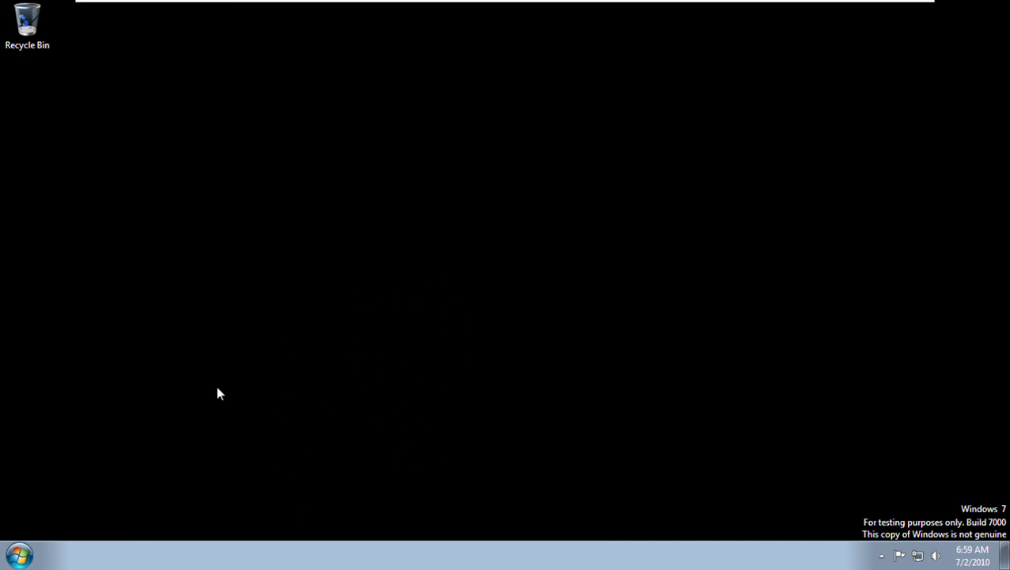
click(19, 556)
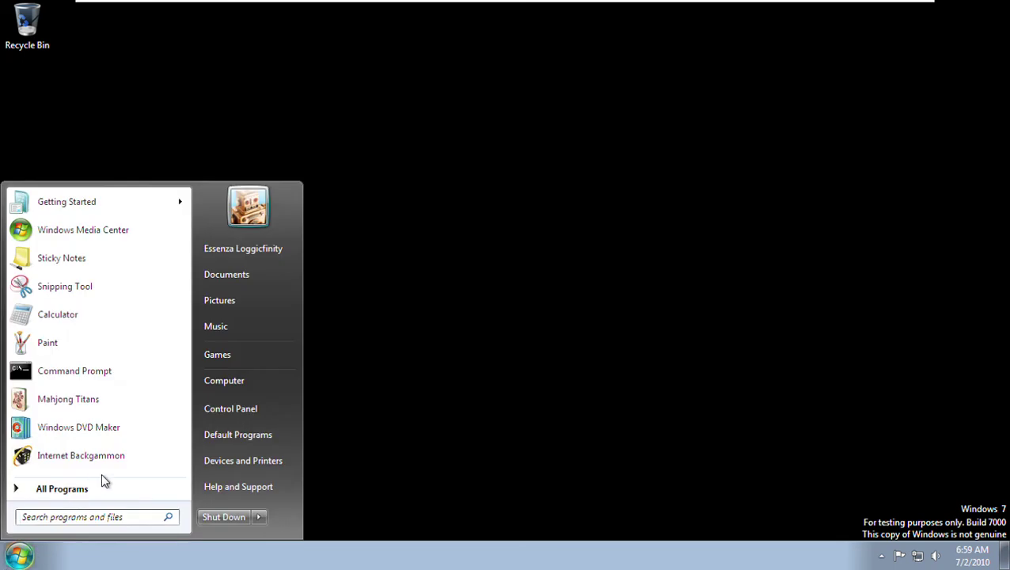
click(215, 516)
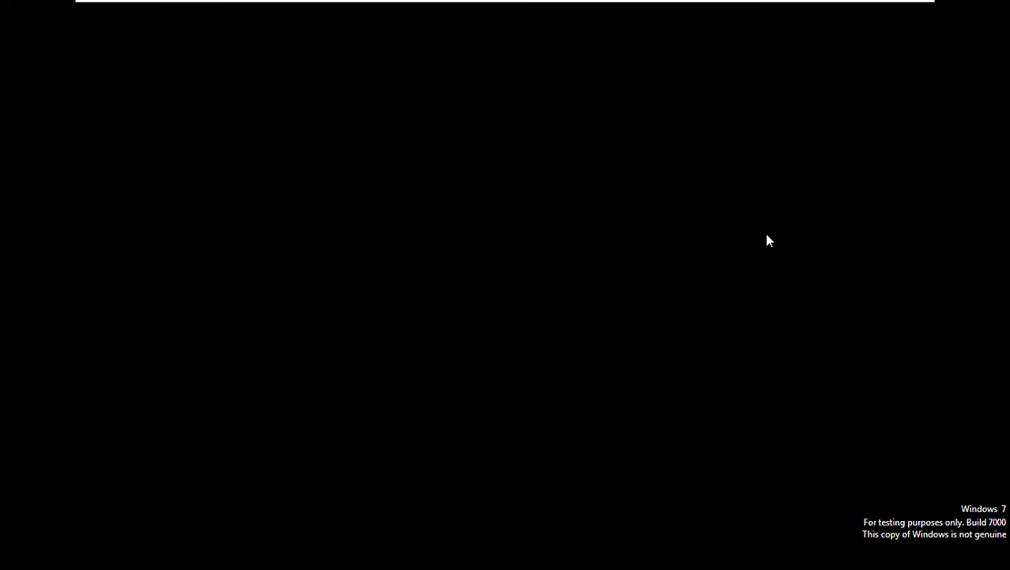